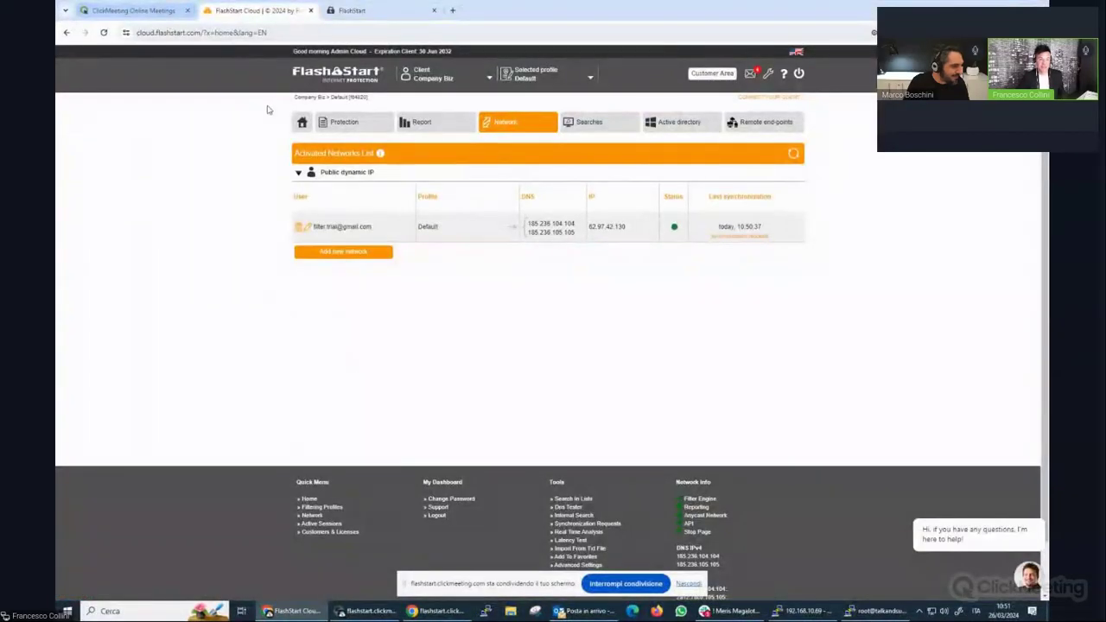
Open the home dashboard and review the last 24 hours report's request totals, category charts and app statistics.
{"action": "left_click", "coordinate": [306, 125]}
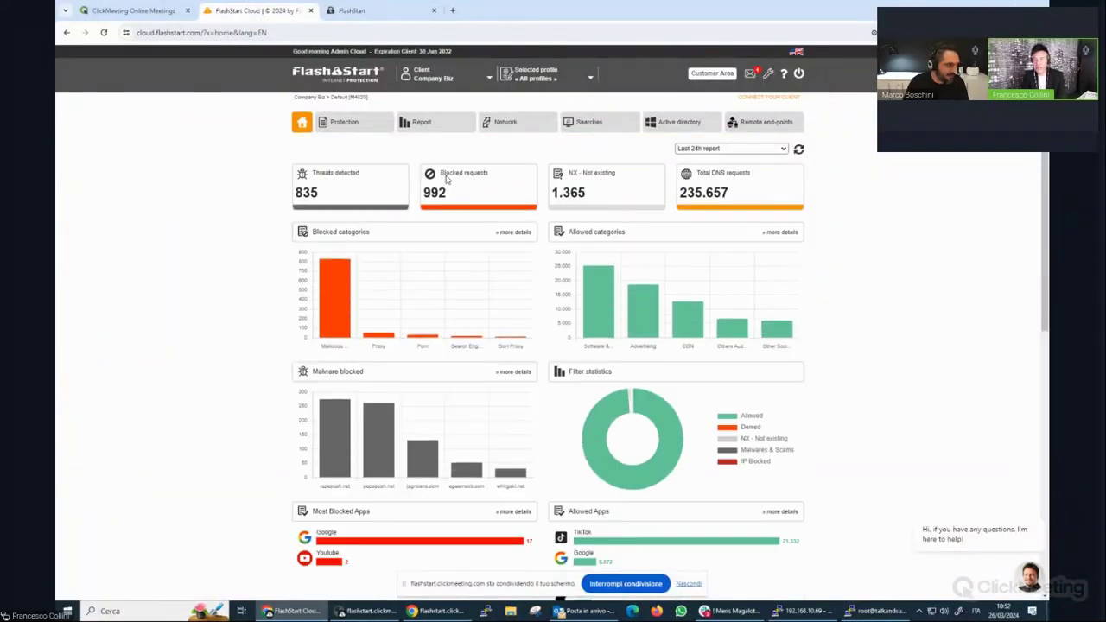
{"action": "key", "text": "alt+Tab"}
{"action": "key", "text": "alt+Tab"}
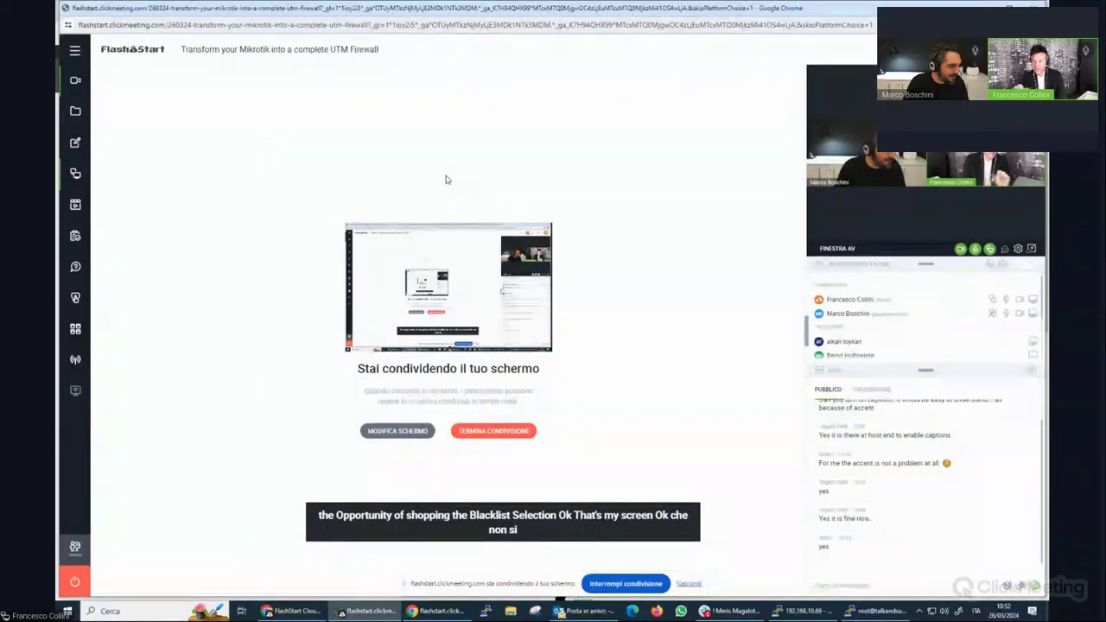
{"action": "key", "text": "alt+Tab"}
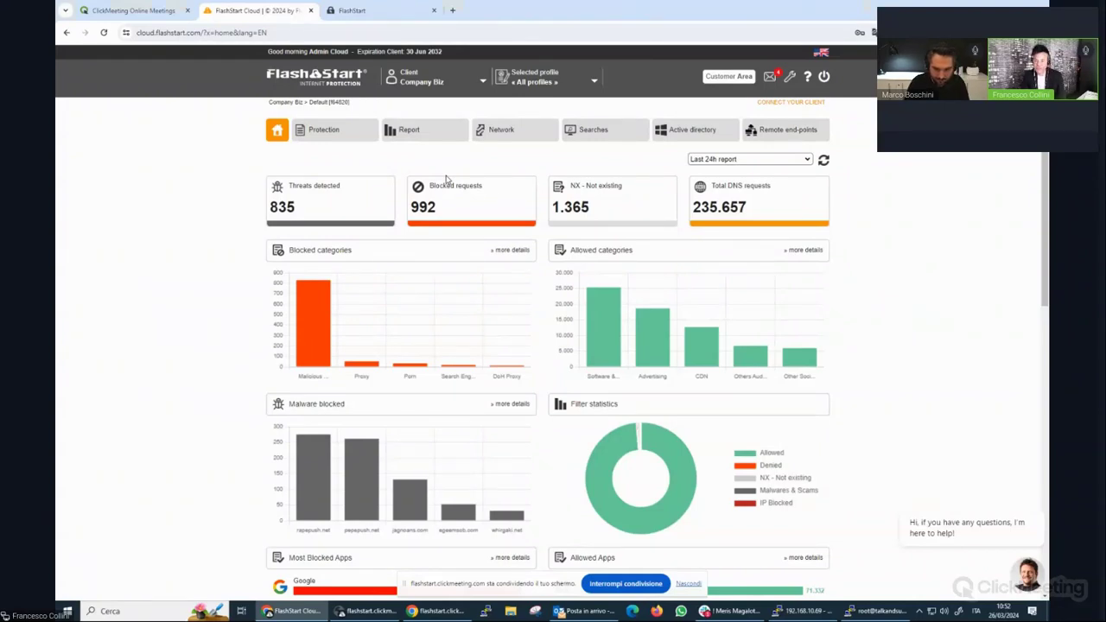
{"action": "key", "text": "alt+Tab"}
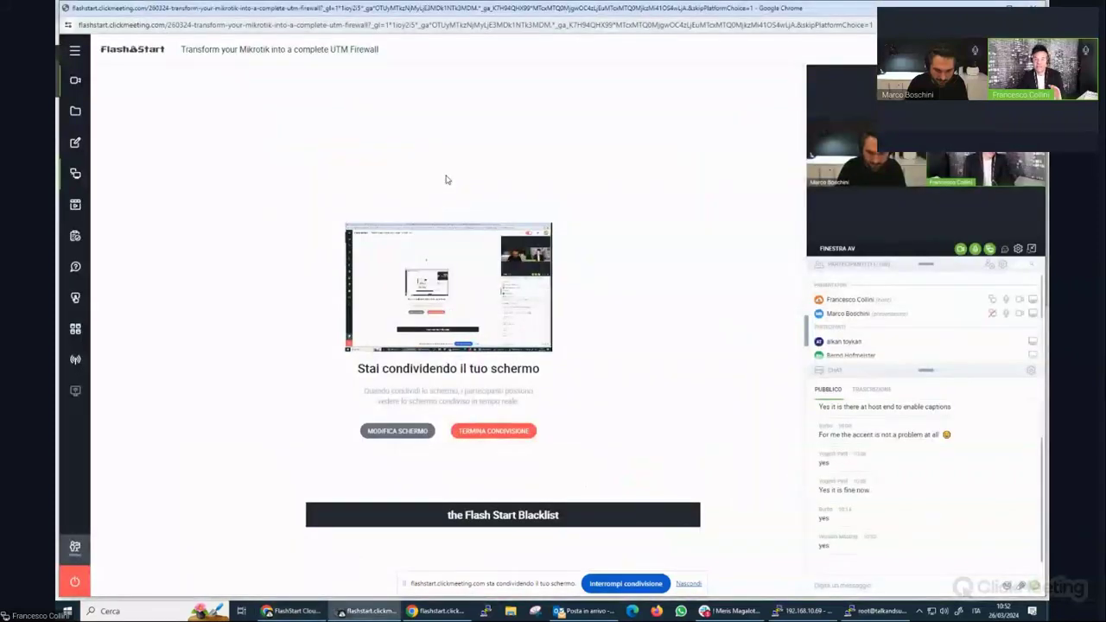
{"action": "key", "text": "alt+Tab"}
{"action": "scroll", "coordinate": [610, 285], "scroll_direction": "down", "scroll_amount": 2}
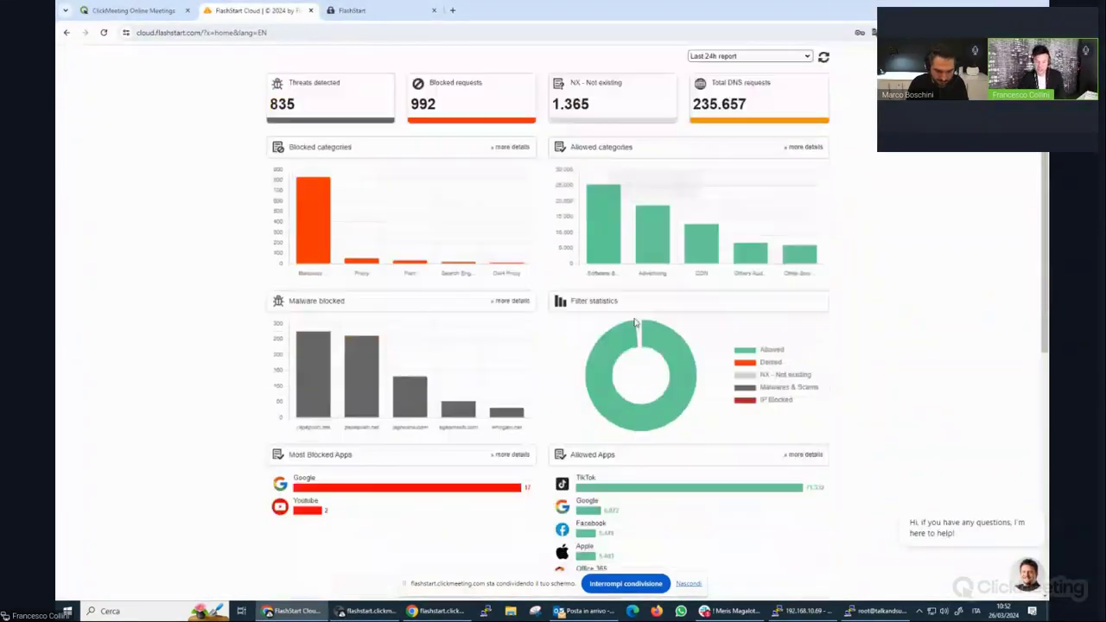
{"action": "scroll", "coordinate": [635, 323], "scroll_direction": "up", "scroll_amount": 2}
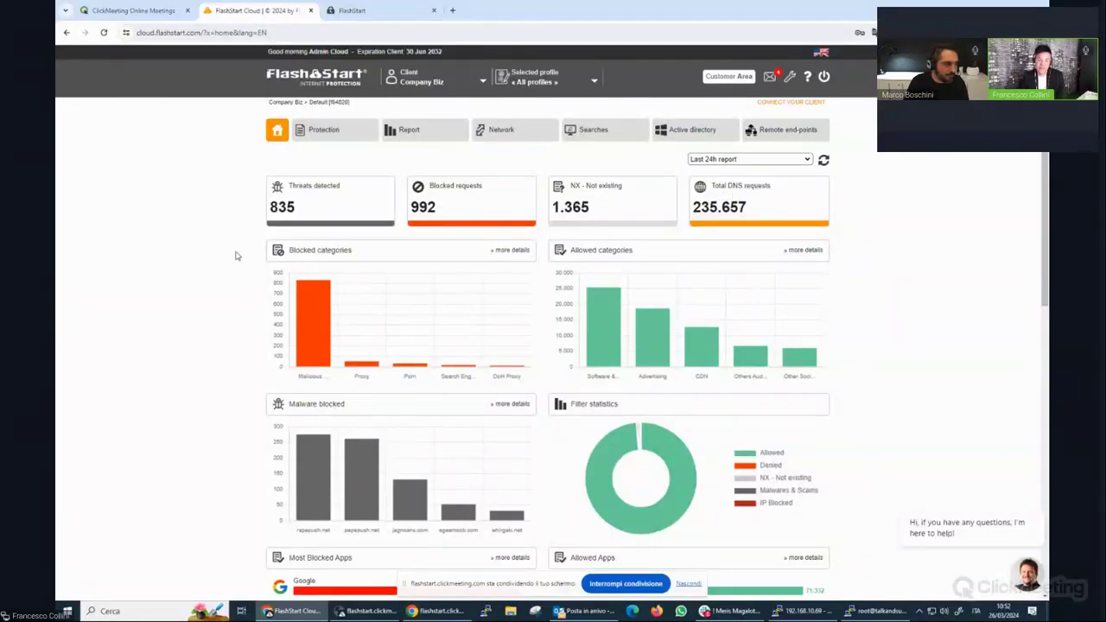
{"action": "scroll", "coordinate": [254, 280], "scroll_direction": "down", "scroll_amount": 1}
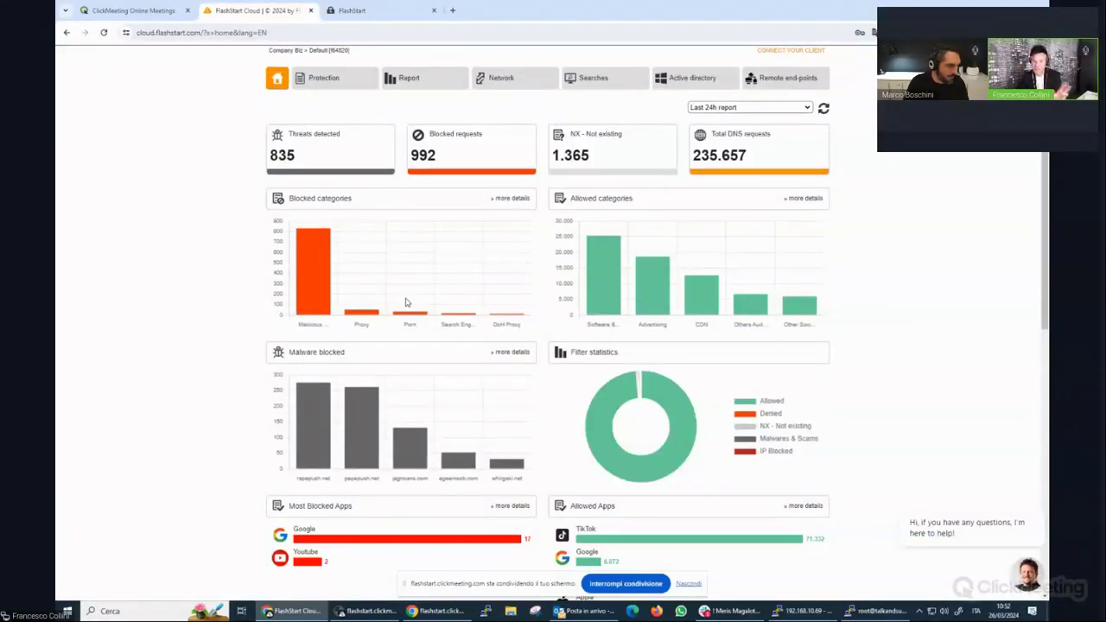
{"action": "scroll", "coordinate": [580, 275], "scroll_direction": "up", "scroll_amount": 1}
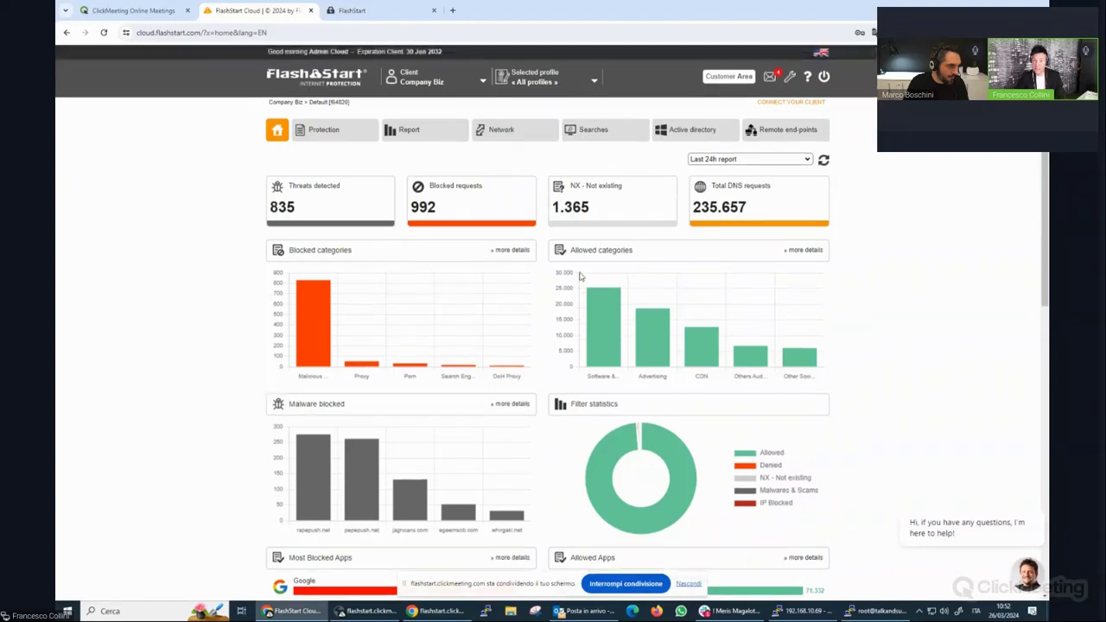
Open the Default profile's protection settings and examine the Malware & Threats categories under Threat Protection.
{"action": "left_click", "coordinate": [347, 135]}
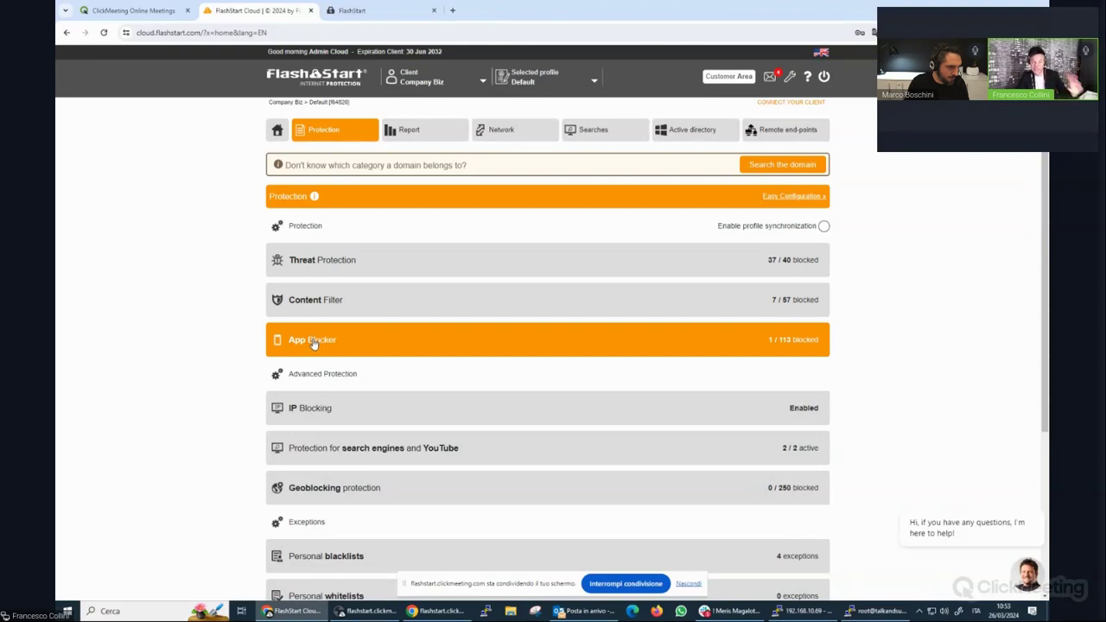
{"action": "left_click", "coordinate": [312, 268]}
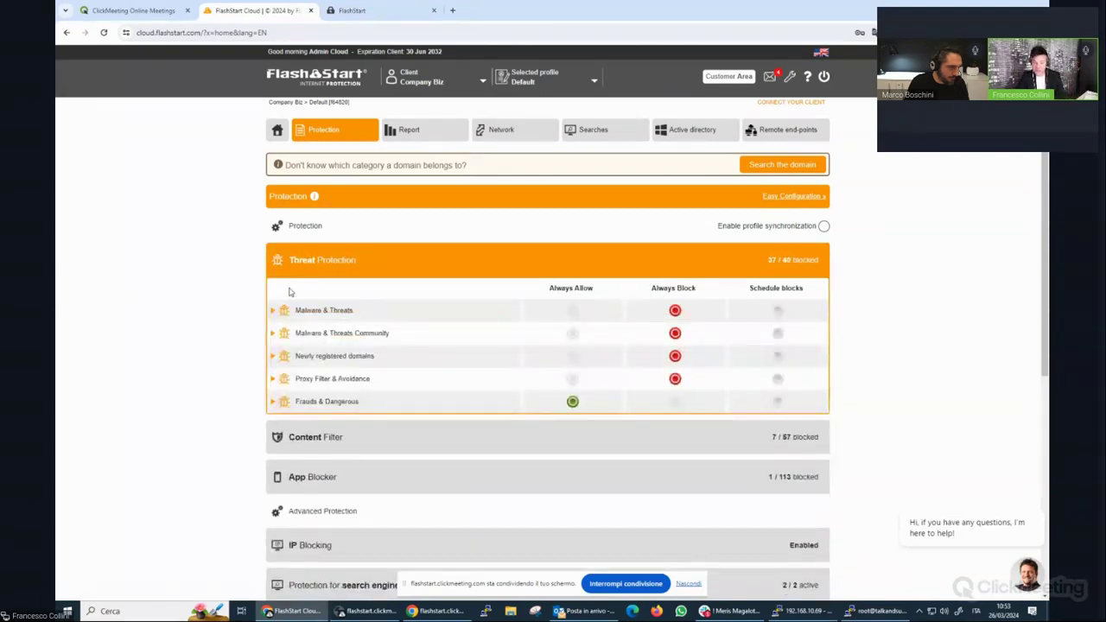
{"action": "left_click", "coordinate": [273, 310]}
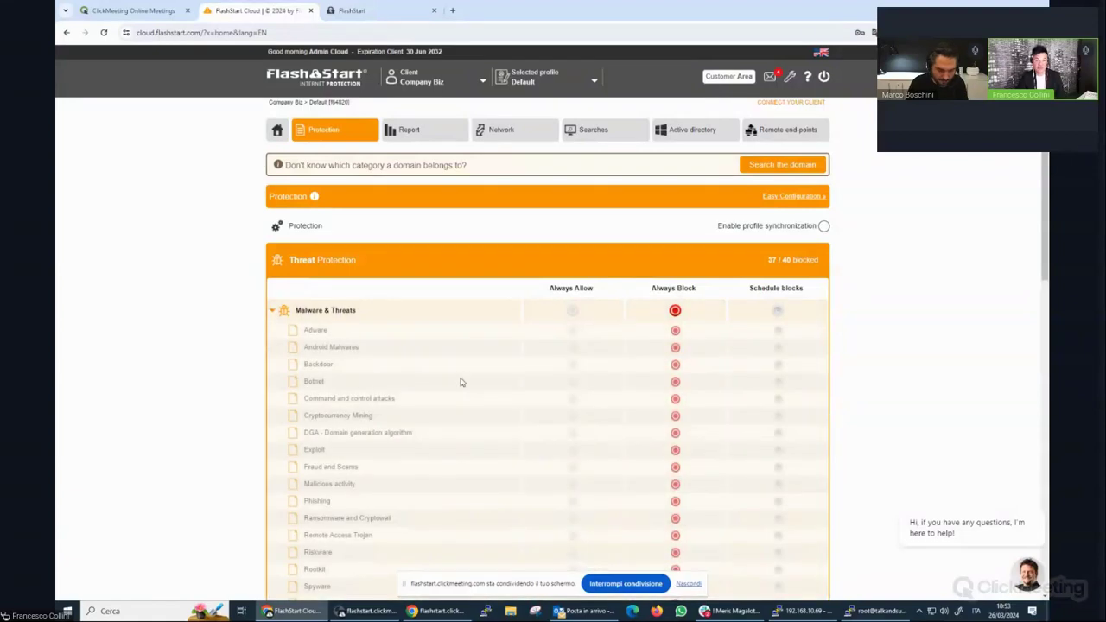
{"action": "scroll", "coordinate": [461, 382], "scroll_direction": "down", "scroll_amount": 2}
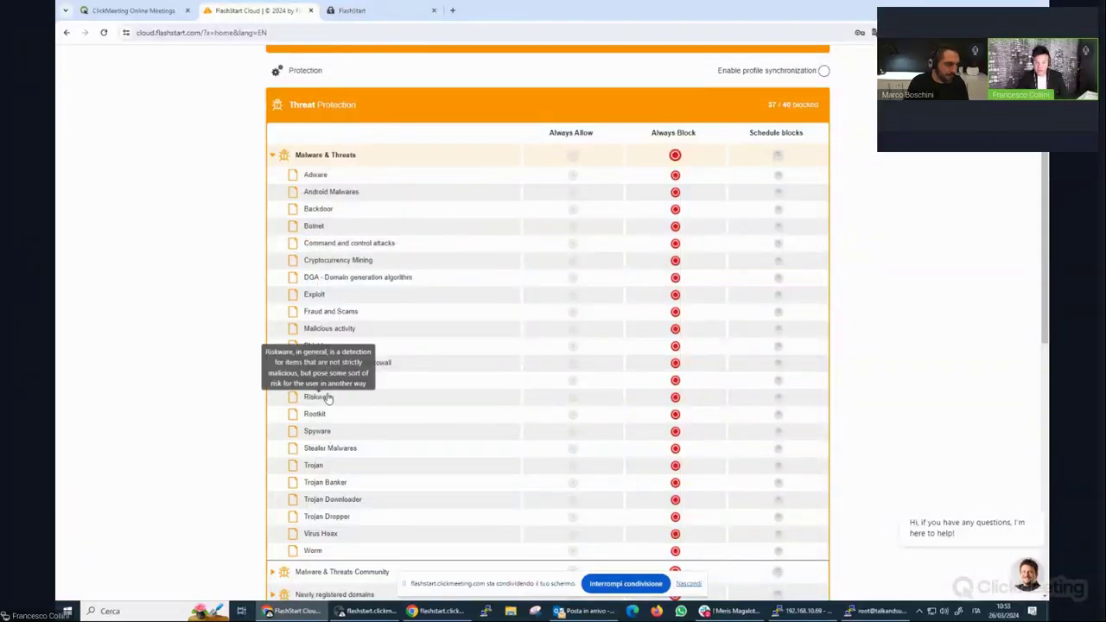
{"action": "mouse_move", "coordinate": [374, 370]}
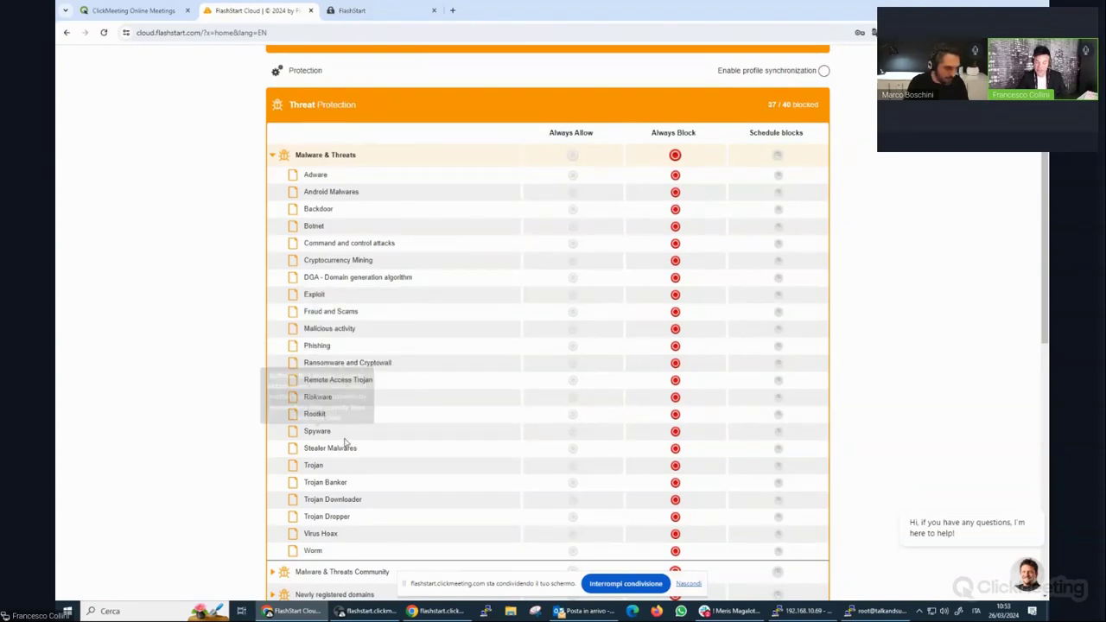
{"action": "mouse_move", "coordinate": [320, 454]}
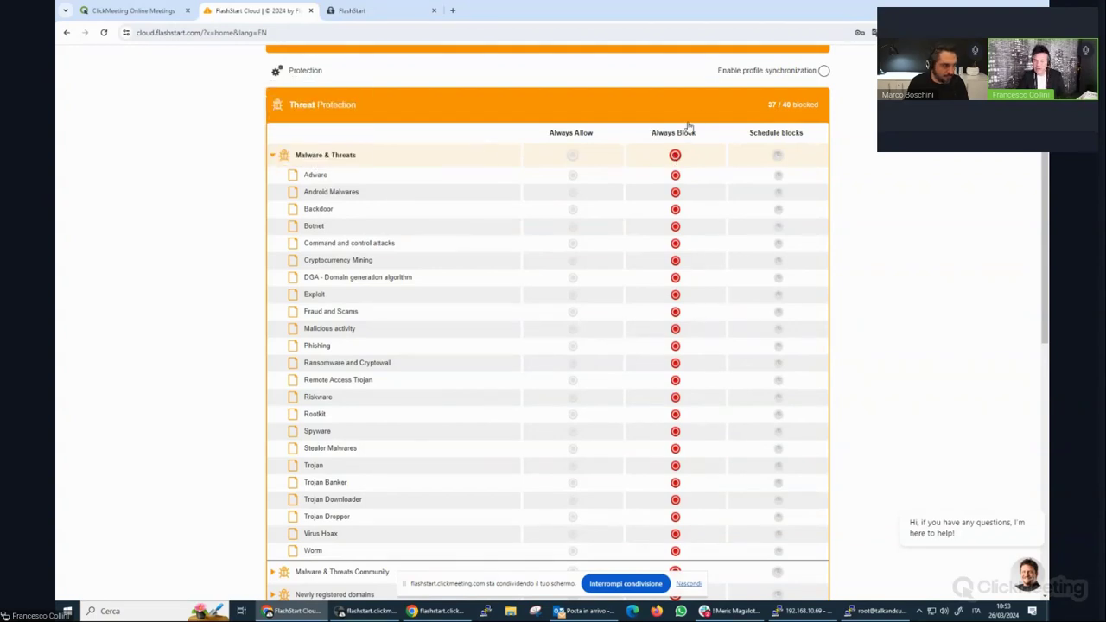
{"action": "left_click", "coordinate": [271, 155]}
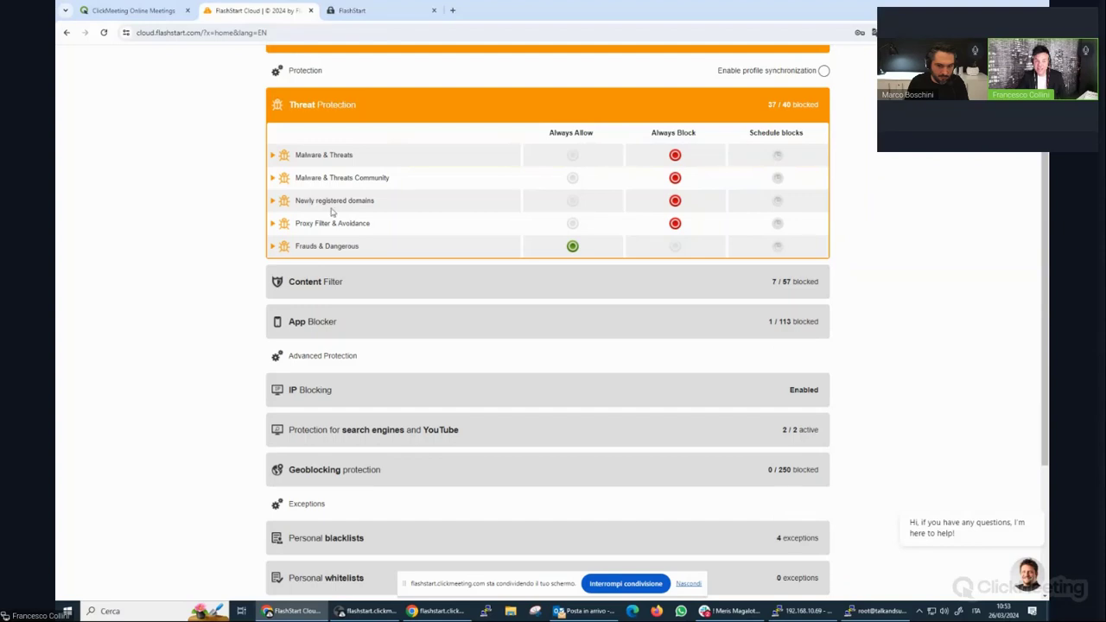
Examine the Malware & Threats Community lists and the Proxy Filter & Avoidance entries under Threat Protection.
{"action": "left_click", "coordinate": [271, 178]}
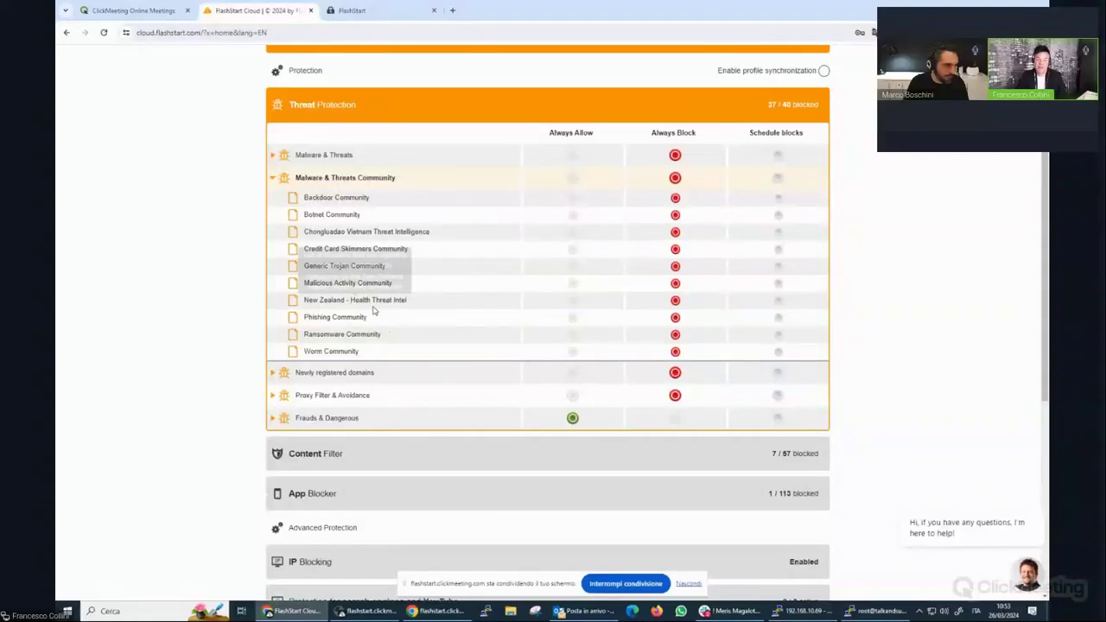
{"action": "mouse_move", "coordinate": [340, 308]}
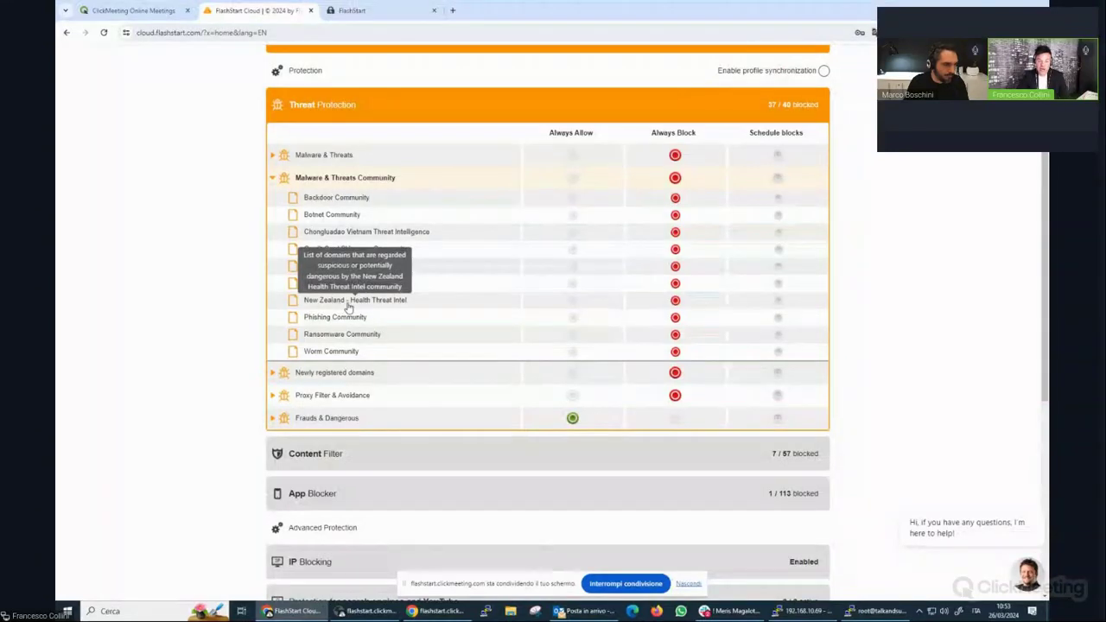
{"action": "mouse_move", "coordinate": [346, 239]}
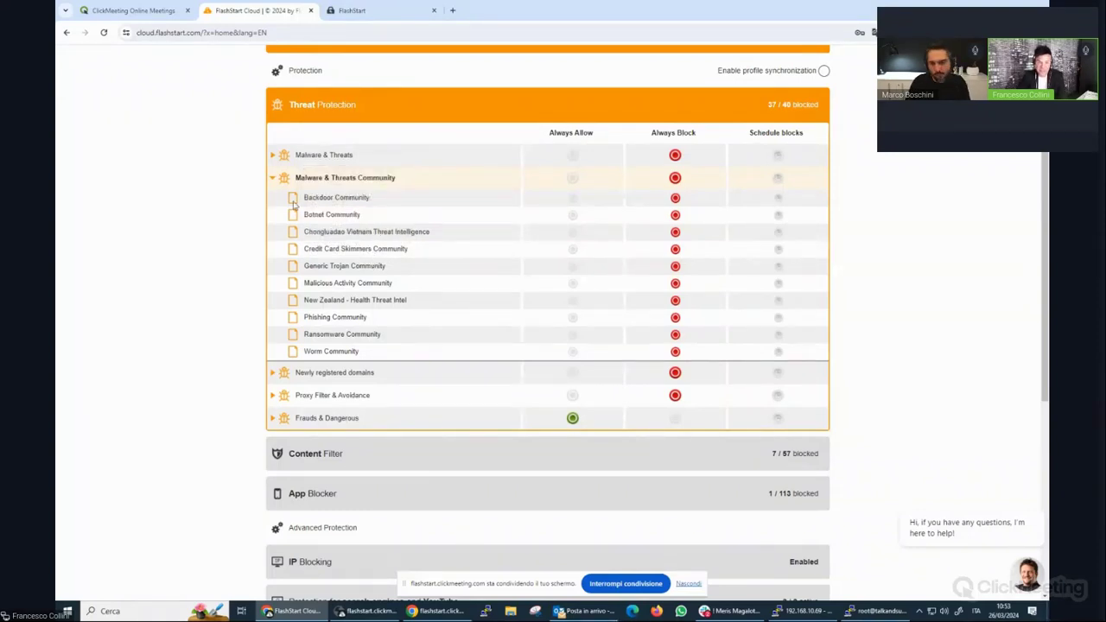
{"action": "left_click", "coordinate": [273, 179]}
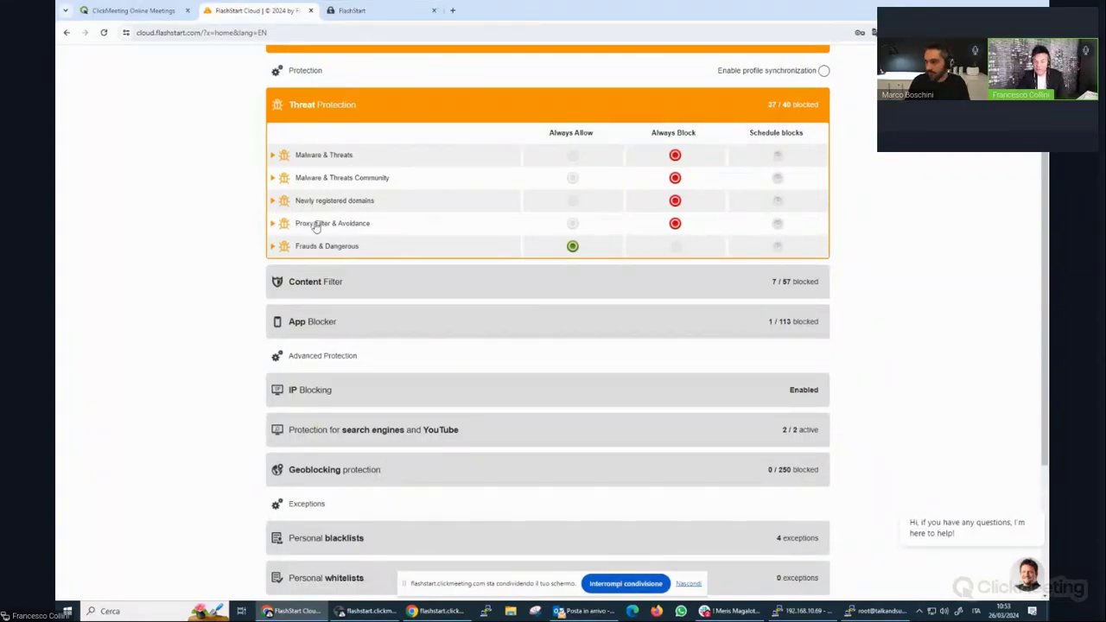
{"action": "left_click", "coordinate": [273, 224]}
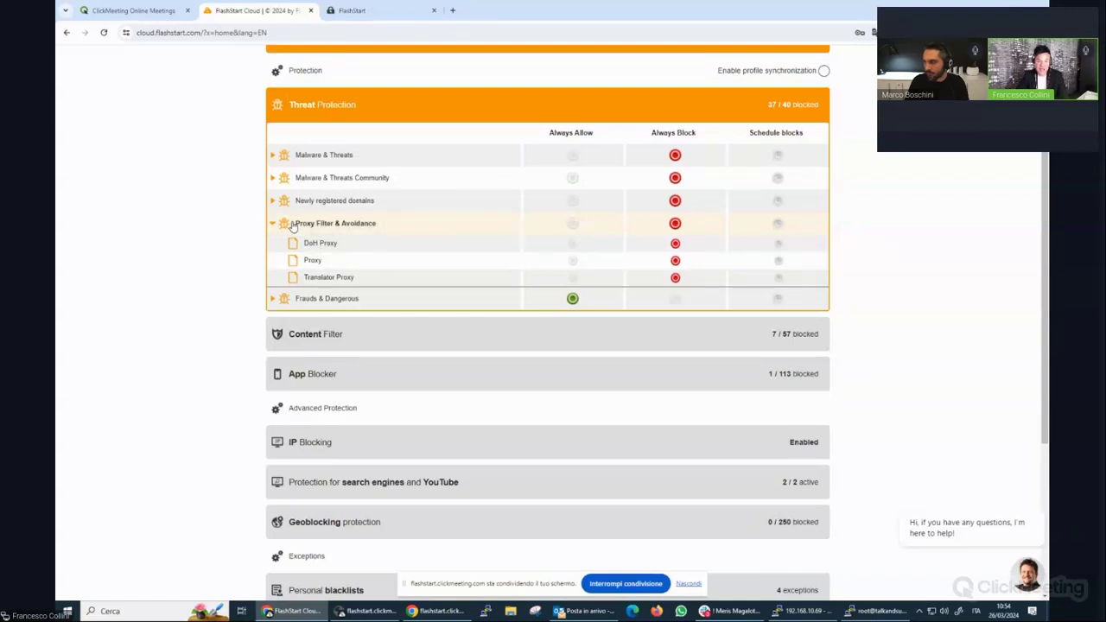
{"action": "left_click", "coordinate": [292, 224]}
In the Content Filter's Parental control group, set the Alcohol category to Always Block.
{"action": "left_click", "coordinate": [305, 285]}
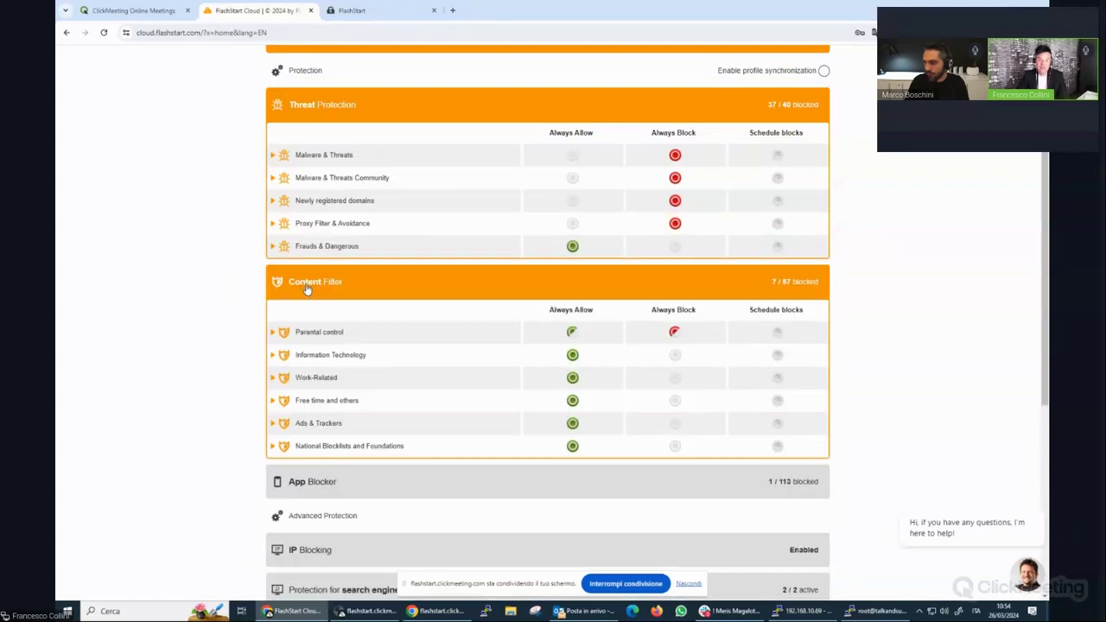
{"action": "left_click", "coordinate": [295, 337]}
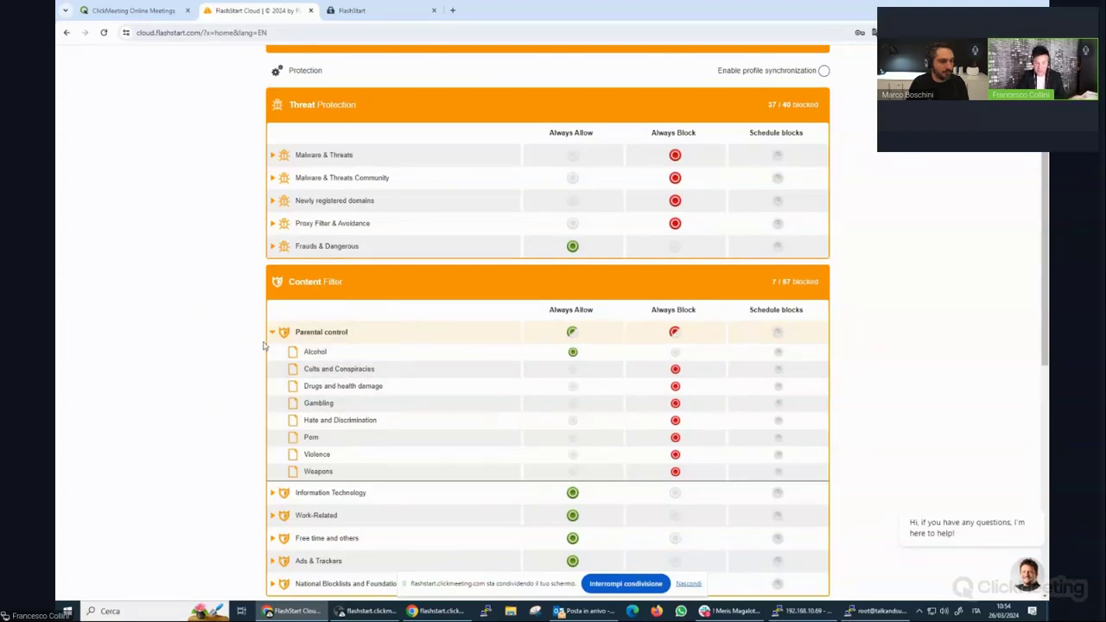
{"action": "left_click", "coordinate": [675, 352]}
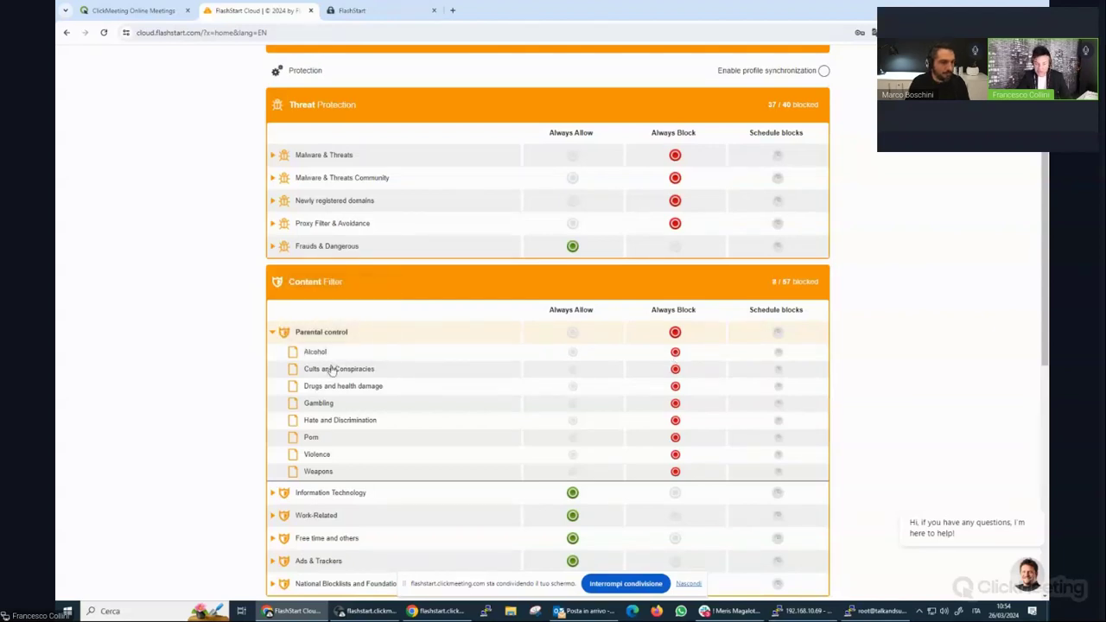
{"action": "mouse_move", "coordinate": [326, 409]}
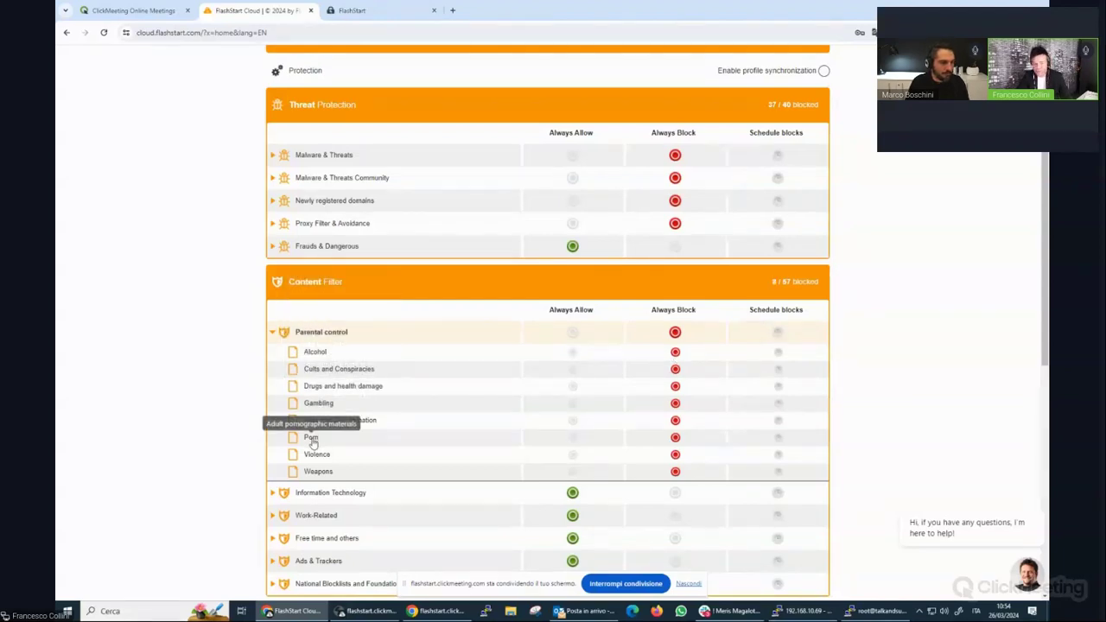
{"action": "scroll", "coordinate": [321, 467], "scroll_direction": "down", "scroll_amount": 2}
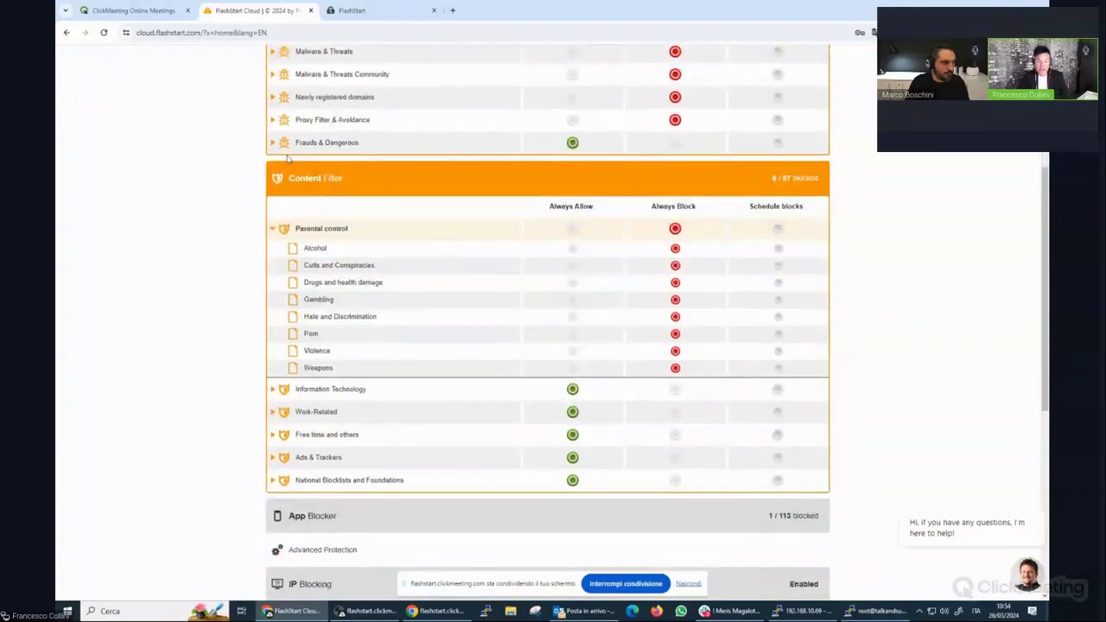
{"action": "left_click", "coordinate": [272, 230]}
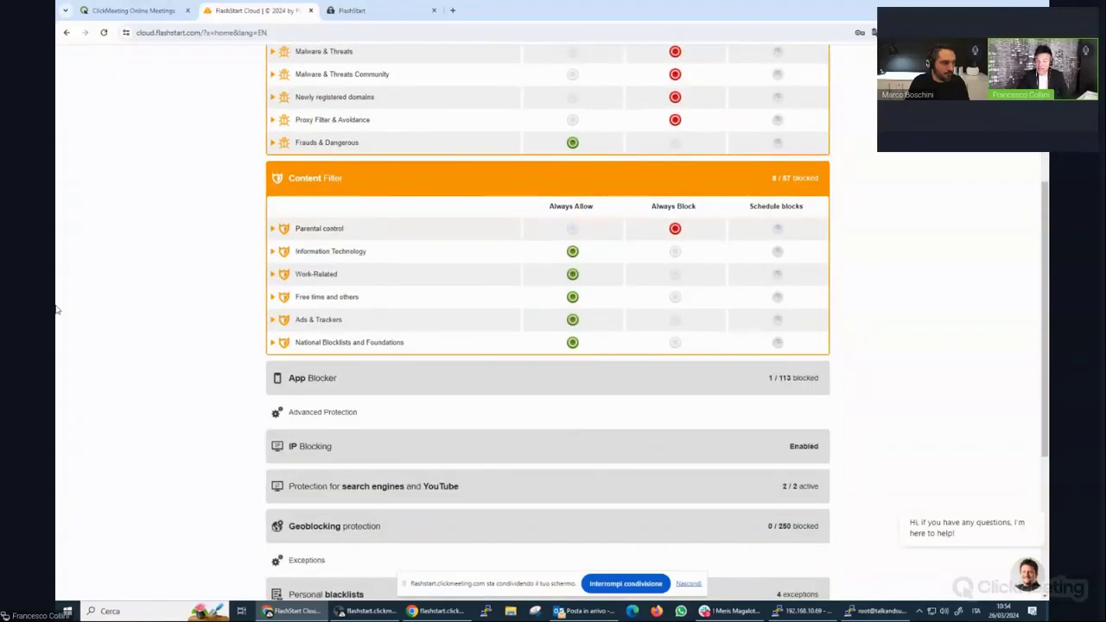
Examine the Information Technology categories and the National Blocklists and Foundations entries of the Content Filter.
{"action": "left_click", "coordinate": [275, 253]}
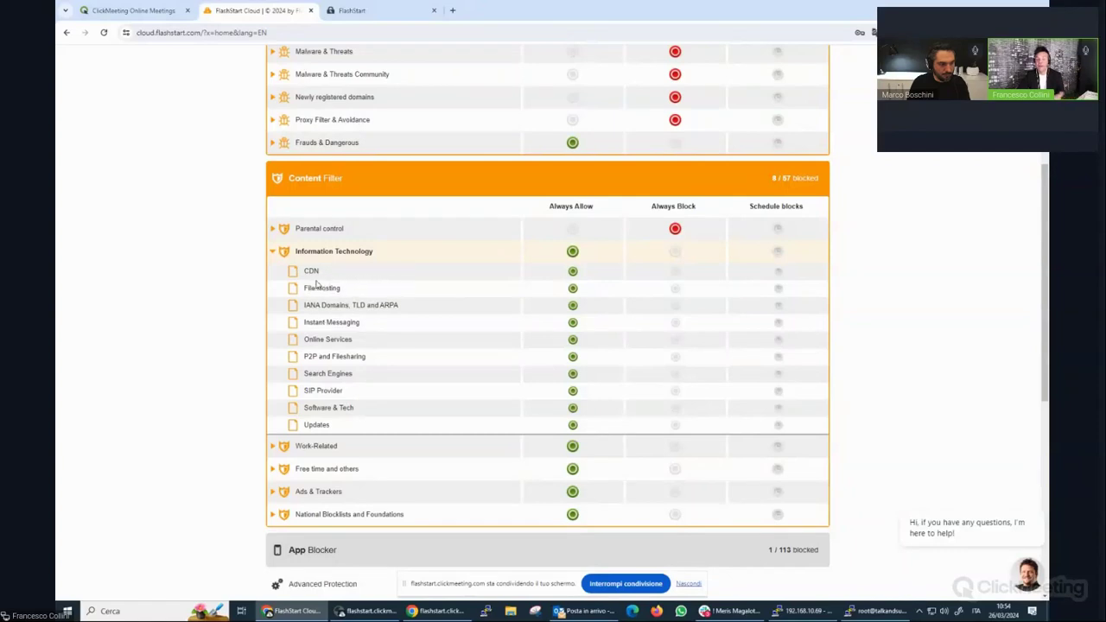
{"action": "left_click", "coordinate": [273, 253]}
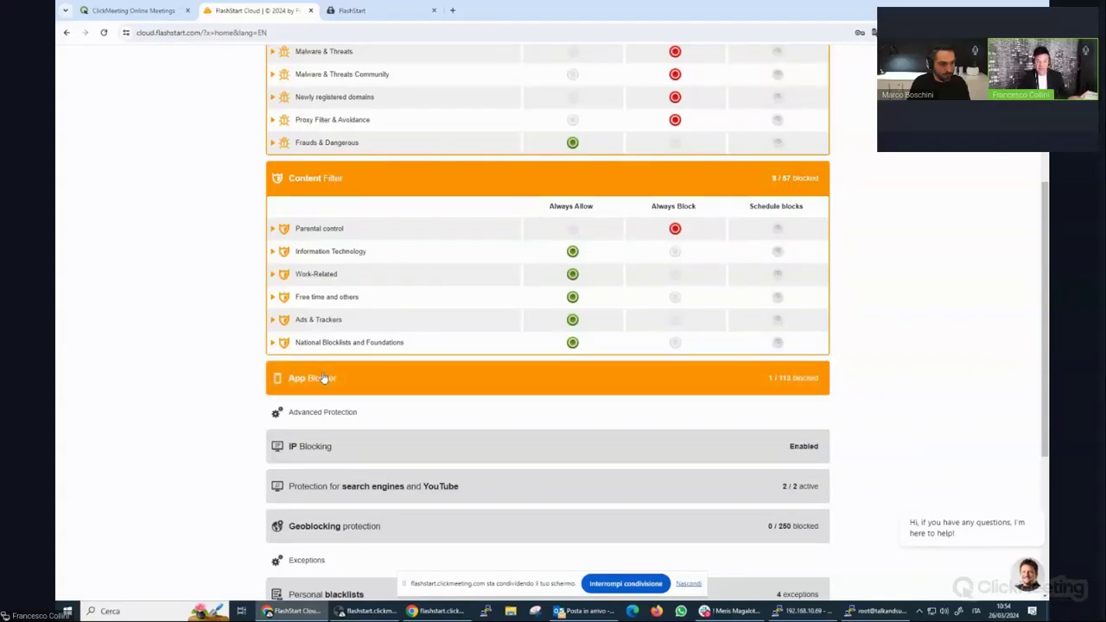
{"action": "left_click", "coordinate": [273, 344]}
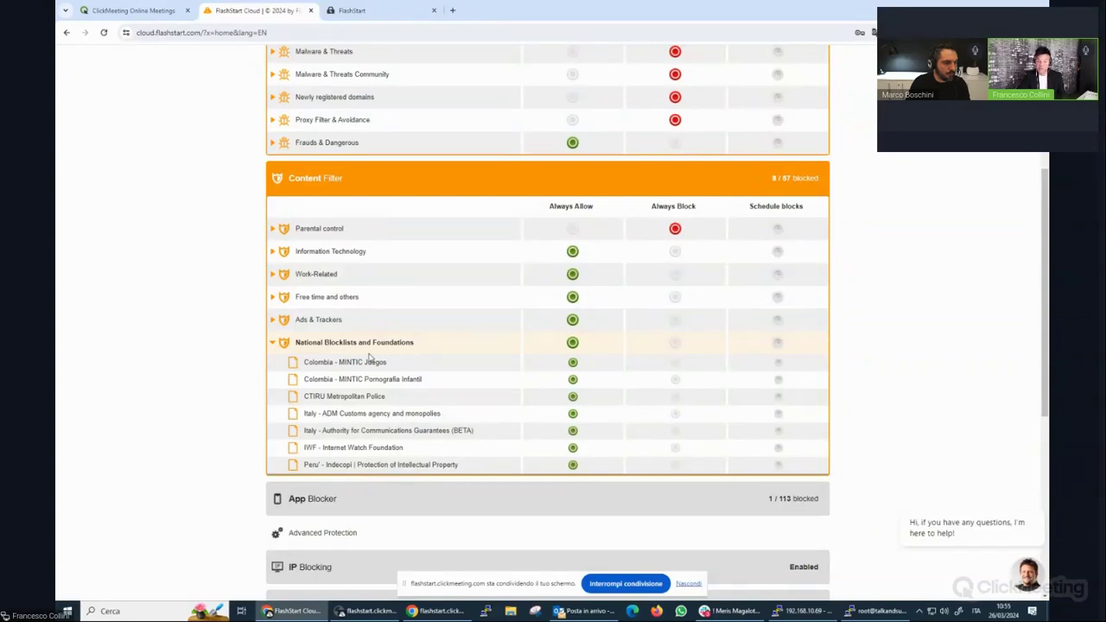
{"action": "mouse_move", "coordinate": [326, 391]}
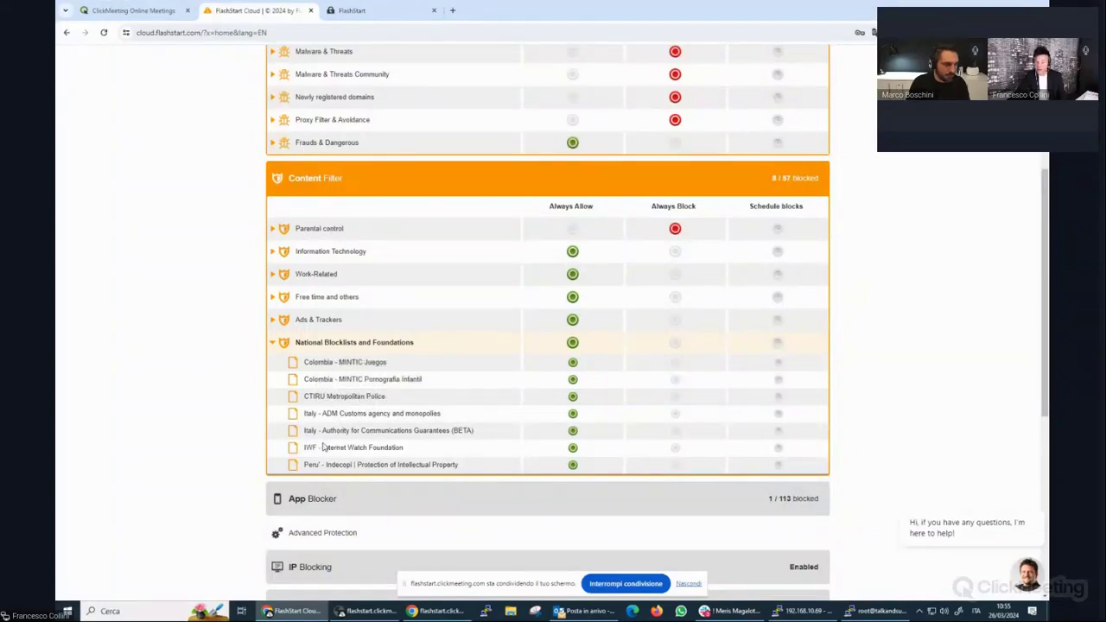
{"action": "mouse_move", "coordinate": [320, 452]}
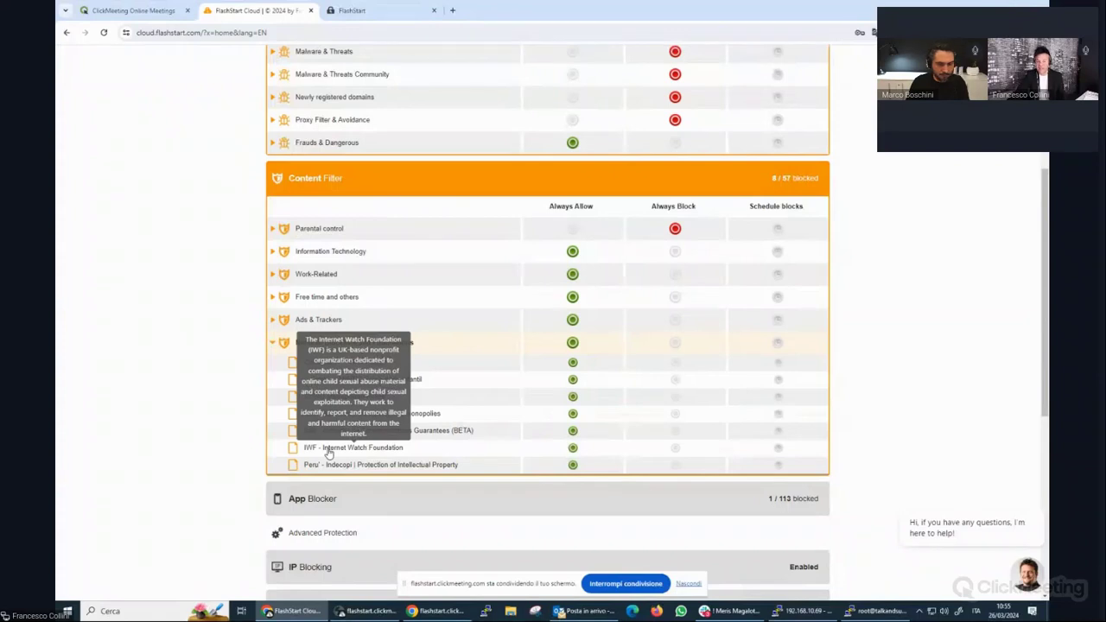
{"action": "left_click", "coordinate": [273, 345]}
In the App Blocker, set the whole Dating app group to Always Block.
{"action": "left_click", "coordinate": [329, 377]}
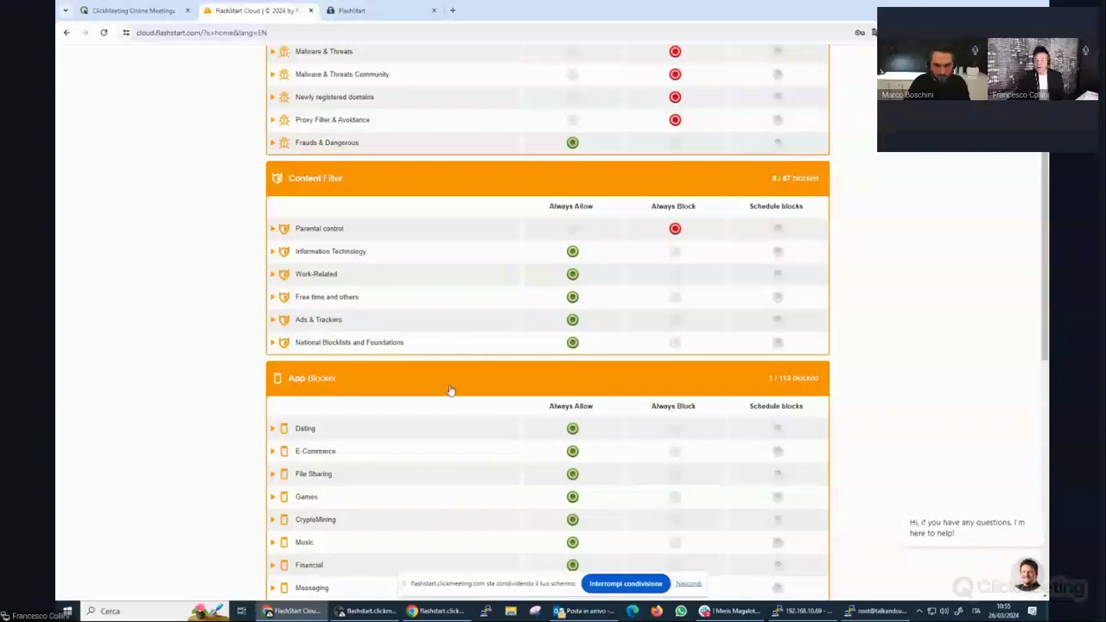
{"action": "scroll", "coordinate": [449, 390], "scroll_direction": "down", "scroll_amount": 2}
{"action": "left_click", "coordinate": [275, 273]}
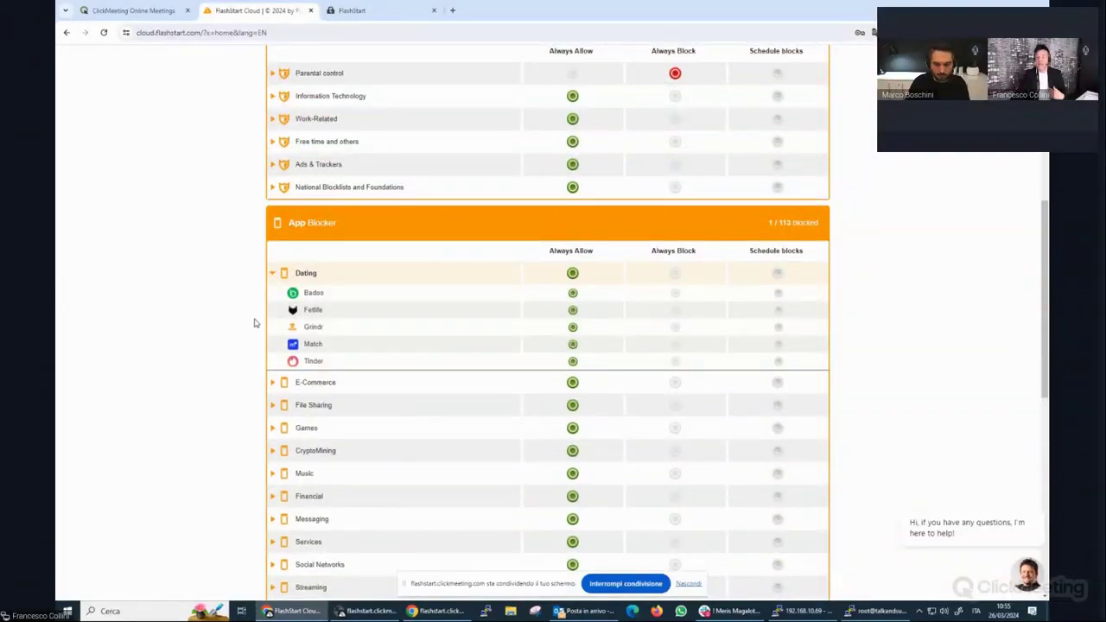
{"action": "left_click", "coordinate": [675, 273]}
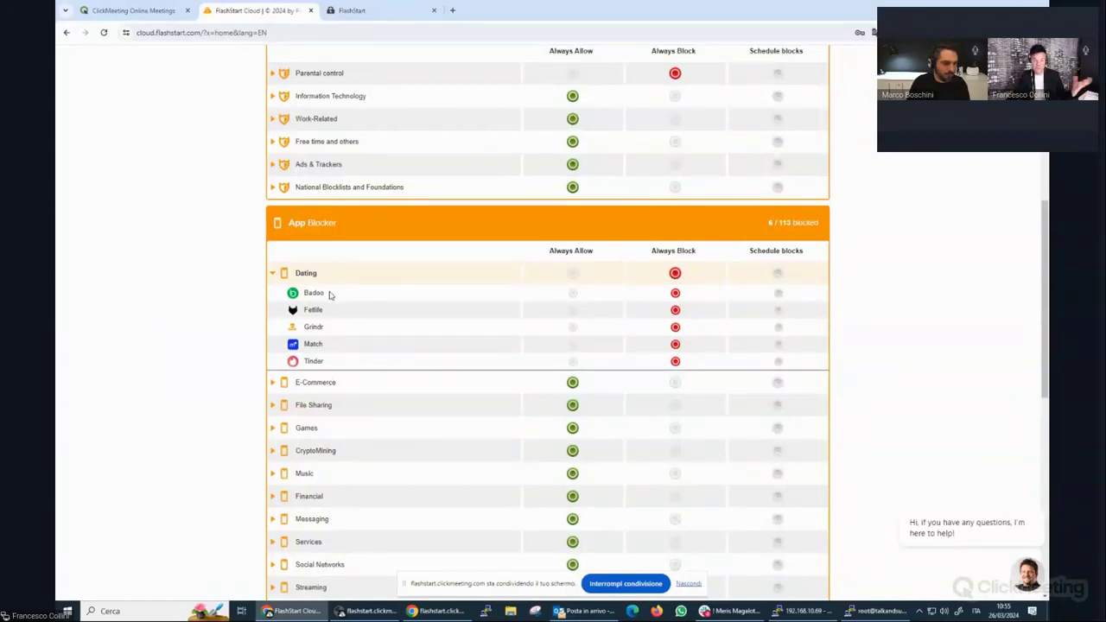
{"action": "mouse_move", "coordinate": [316, 316]}
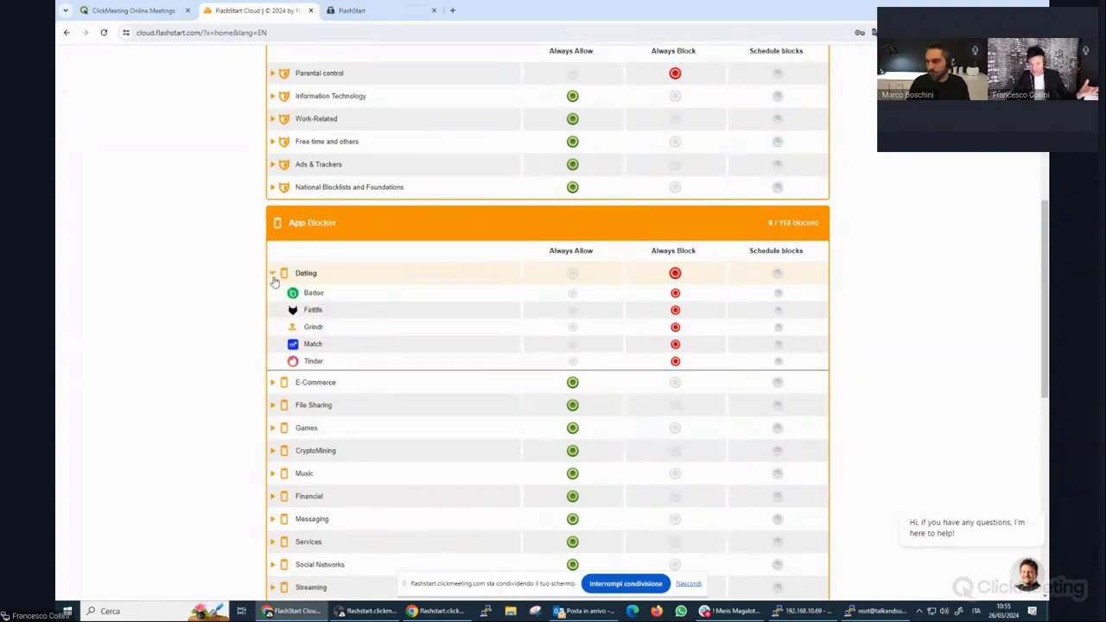
In the App Blocker, set the whole CryptoMining and Games app groups to Always Block.
{"action": "left_click", "coordinate": [273, 275]}
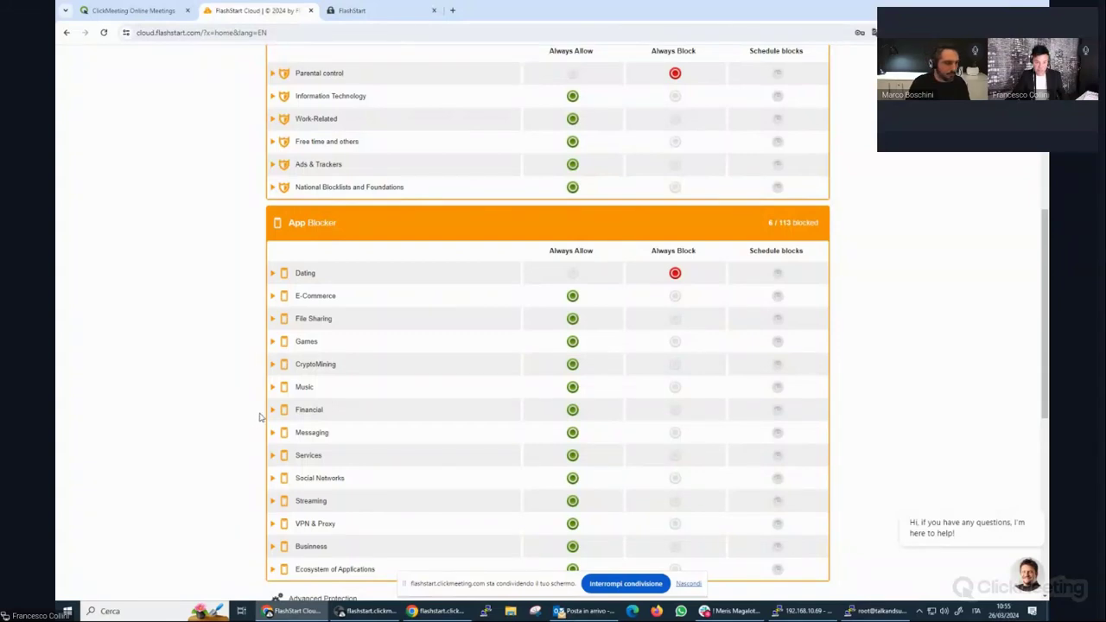
{"action": "left_click", "coordinate": [315, 364]}
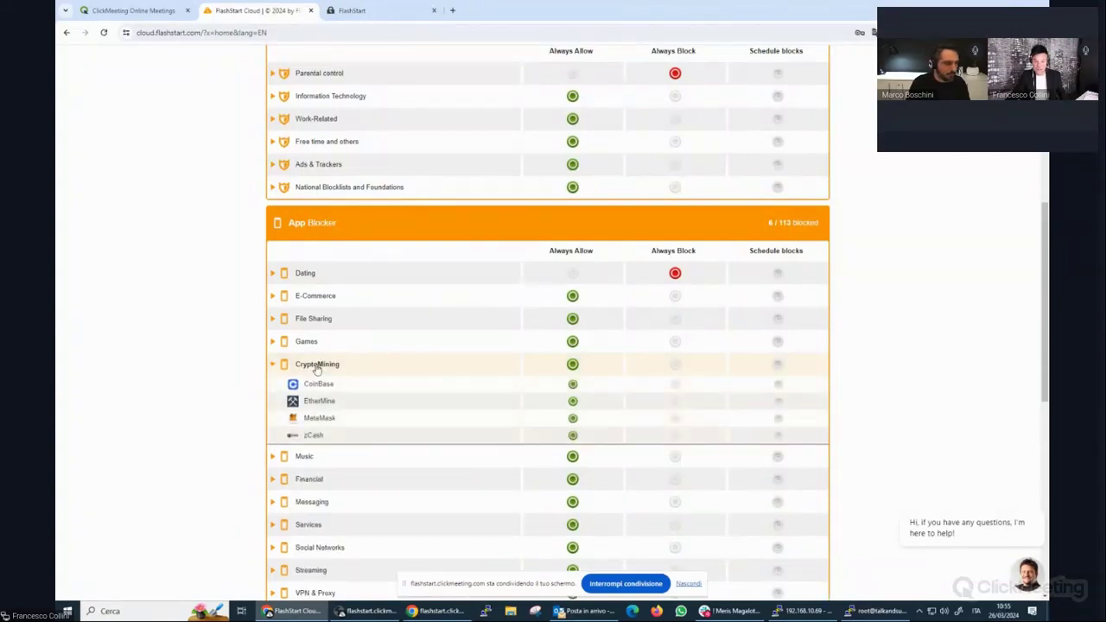
{"action": "left_click", "coordinate": [679, 366]}
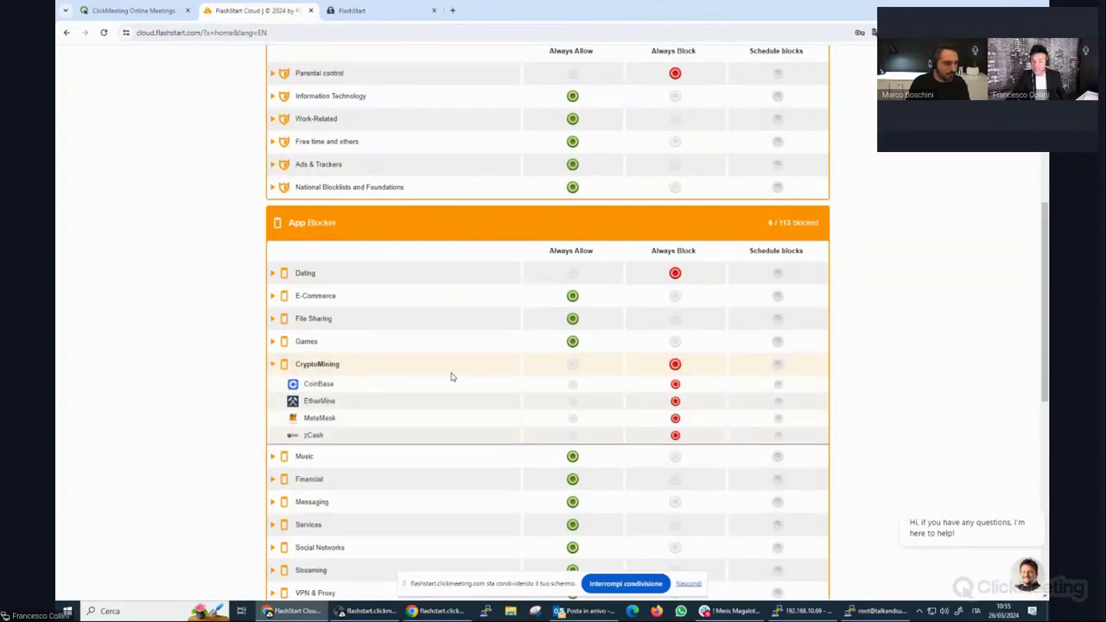
{"action": "left_click", "coordinate": [275, 365]}
{"action": "left_click", "coordinate": [274, 344]}
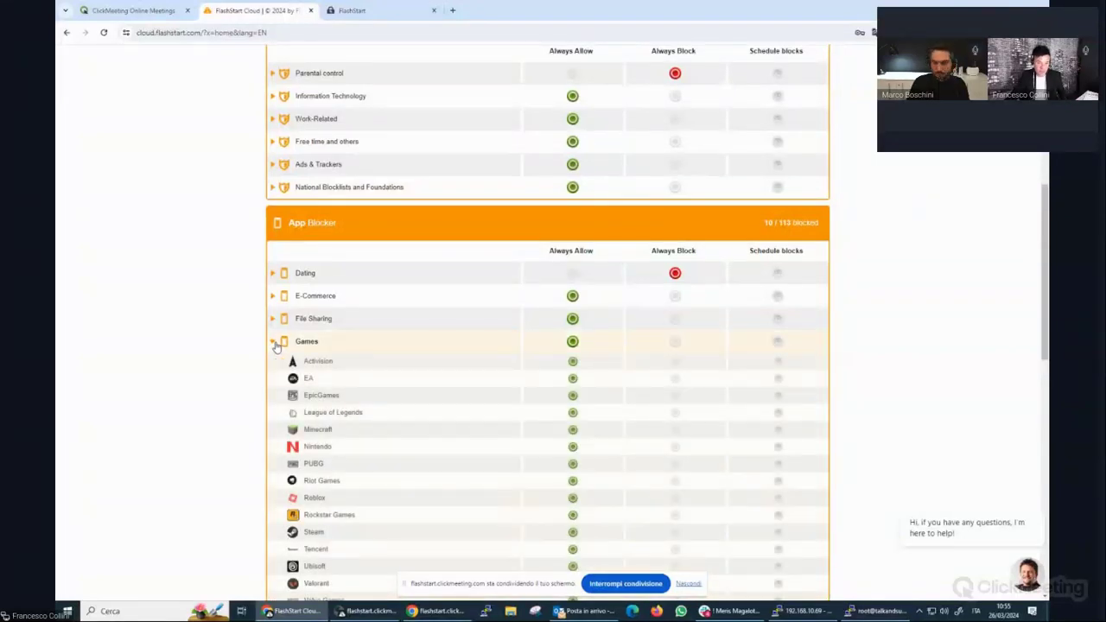
{"action": "left_click", "coordinate": [675, 342]}
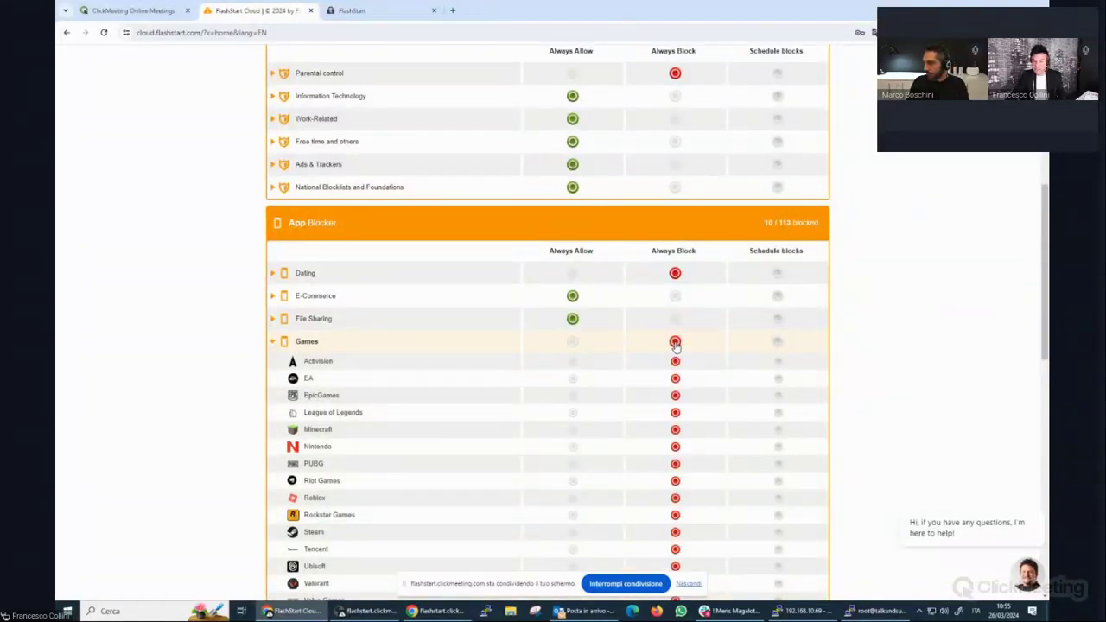
{"action": "left_click", "coordinate": [285, 342]}
Set the whole Social Networks app group to Always Block in the App Blocker.
{"action": "scroll", "coordinate": [410, 449], "scroll_direction": "down", "scroll_amount": 2}
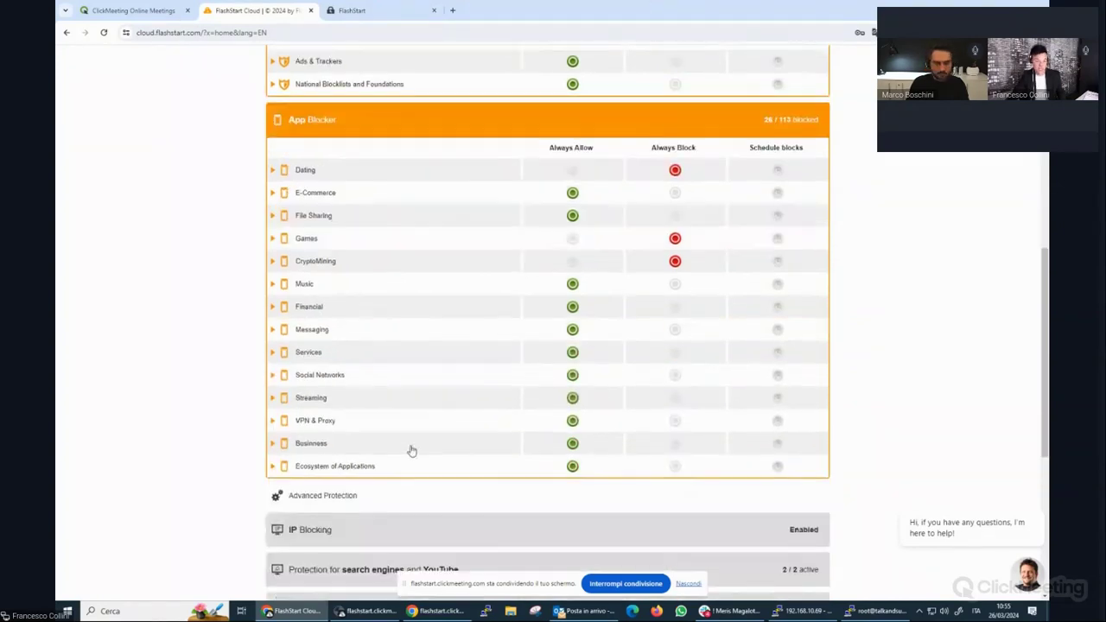
{"action": "left_click", "coordinate": [273, 378]}
{"action": "scroll", "coordinate": [644, 389], "scroll_direction": "down", "scroll_amount": 1}
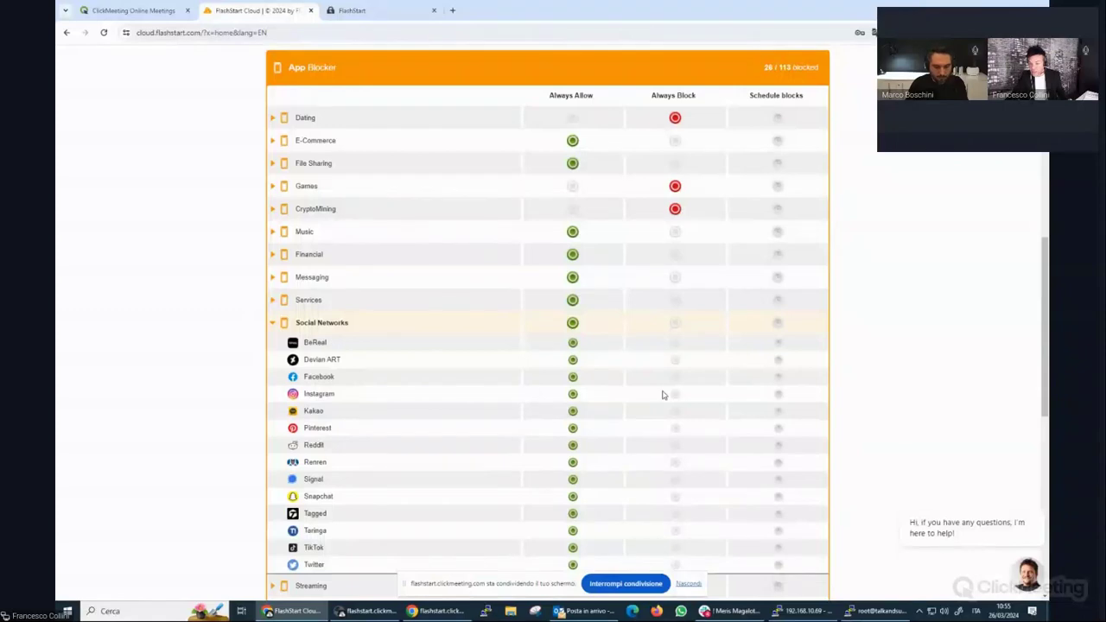
{"action": "left_click", "coordinate": [675, 324]}
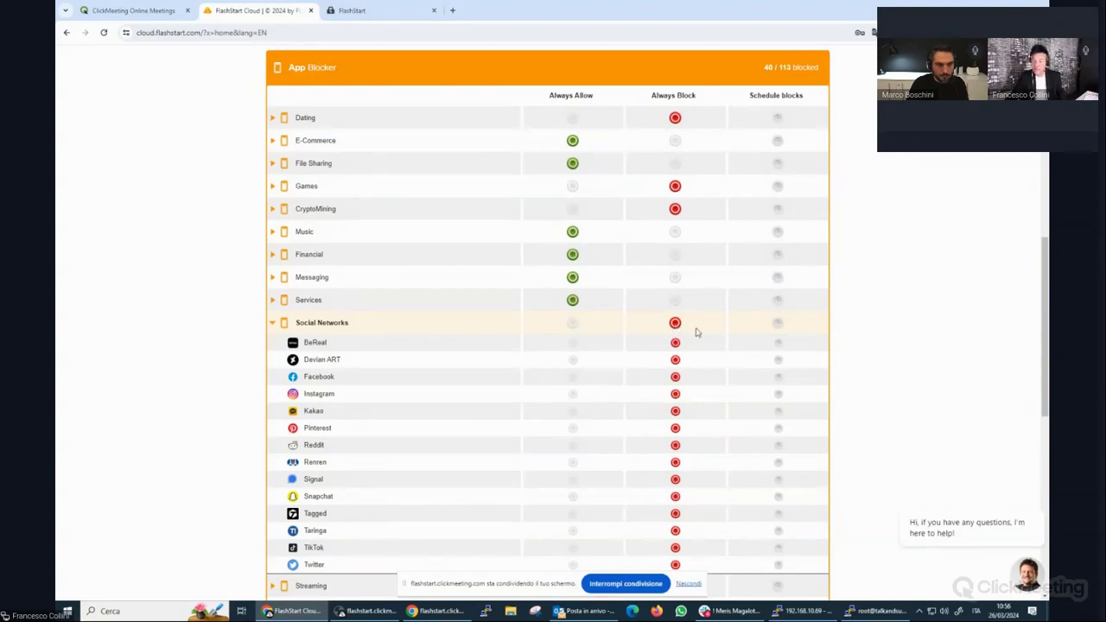
{"action": "left_click", "coordinate": [776, 320]}
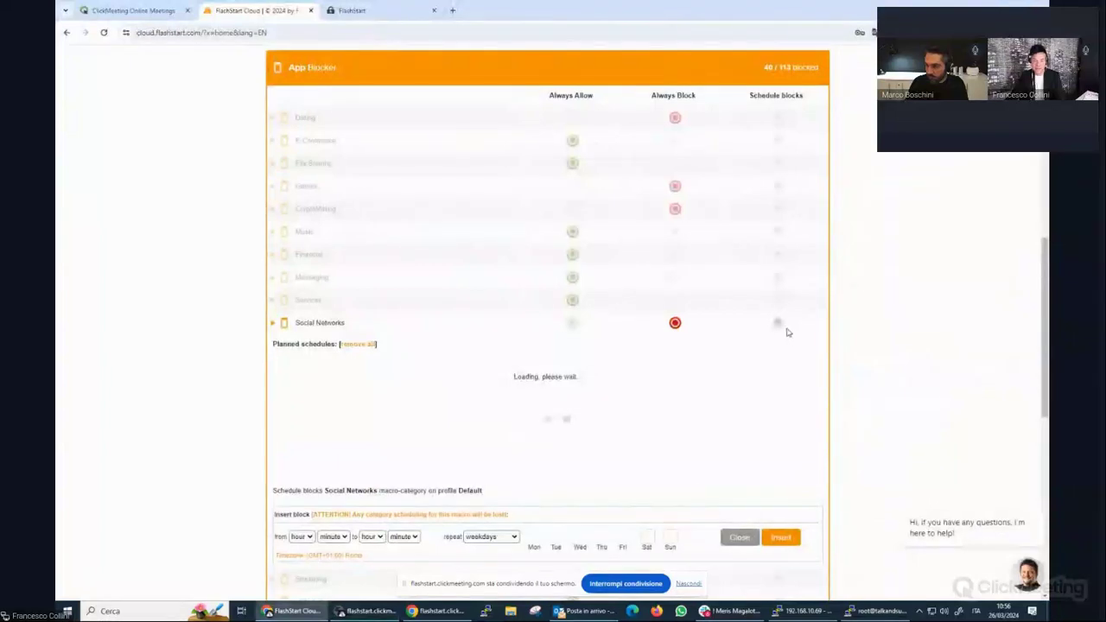
{"action": "left_click", "coordinate": [776, 324]}
{"action": "key", "text": "Return"}
{"action": "scroll", "coordinate": [768, 329], "scroll_direction": "down", "scroll_amount": 2}
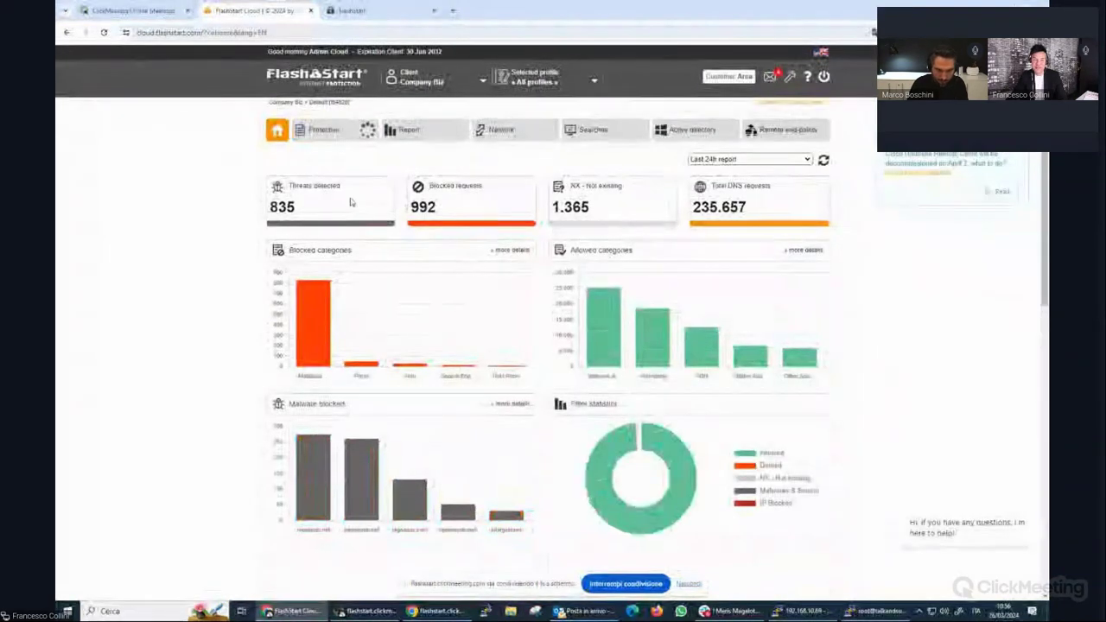
Return to the Default profile's protection settings and open the block scheduling for the Social Networks app group.
{"action": "left_click", "coordinate": [362, 130]}
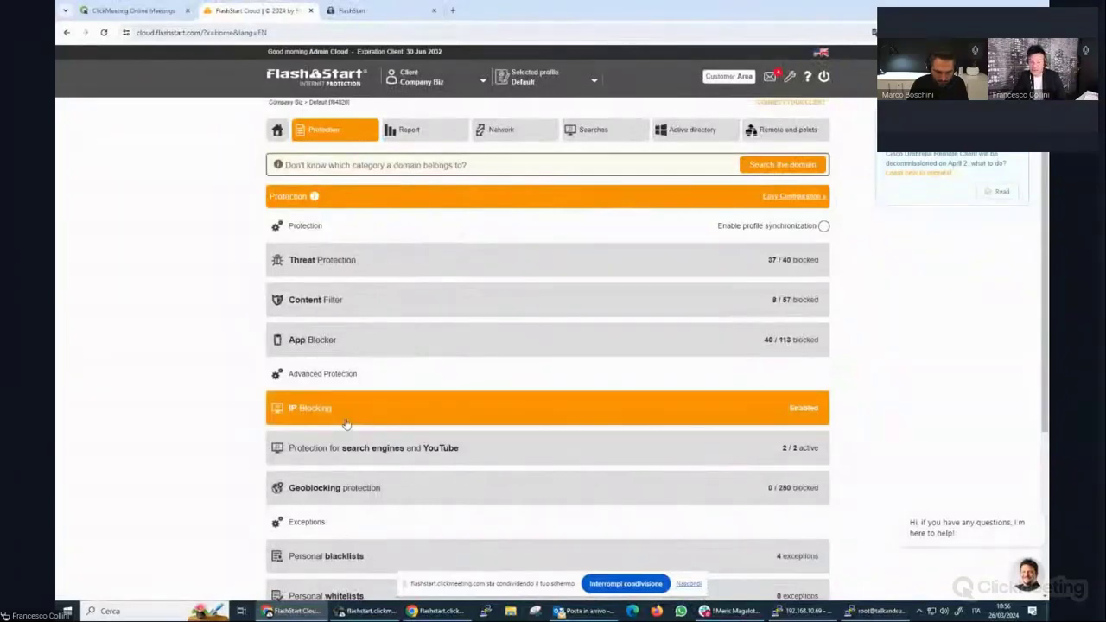
{"action": "left_click", "coordinate": [675, 339]}
{"action": "scroll", "coordinate": [758, 321], "scroll_direction": "down", "scroll_amount": 2}
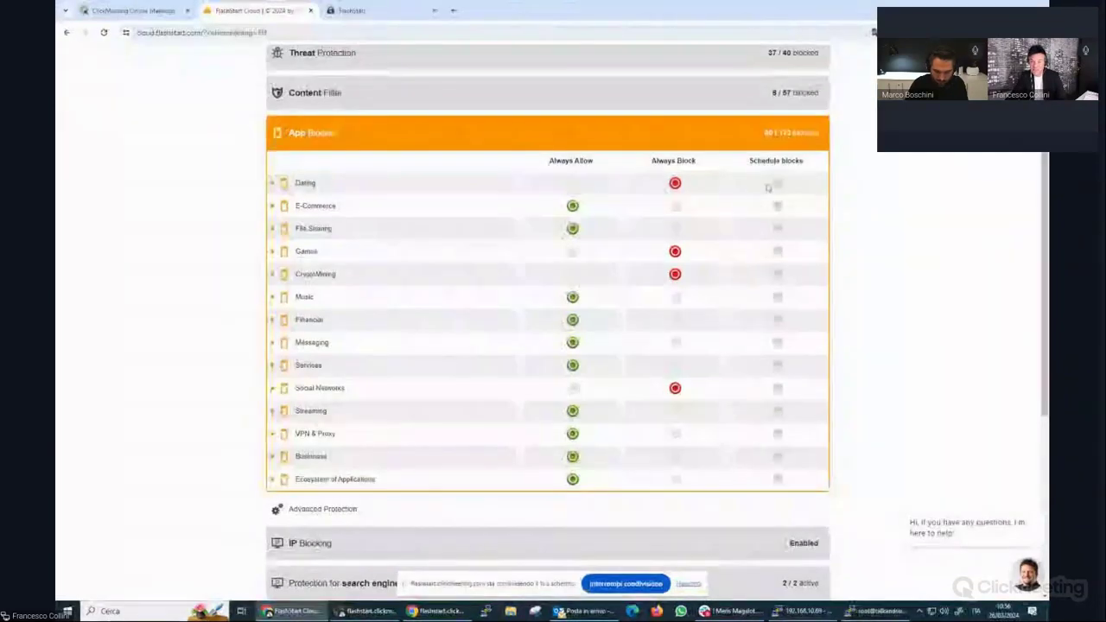
{"action": "left_click", "coordinate": [778, 389]}
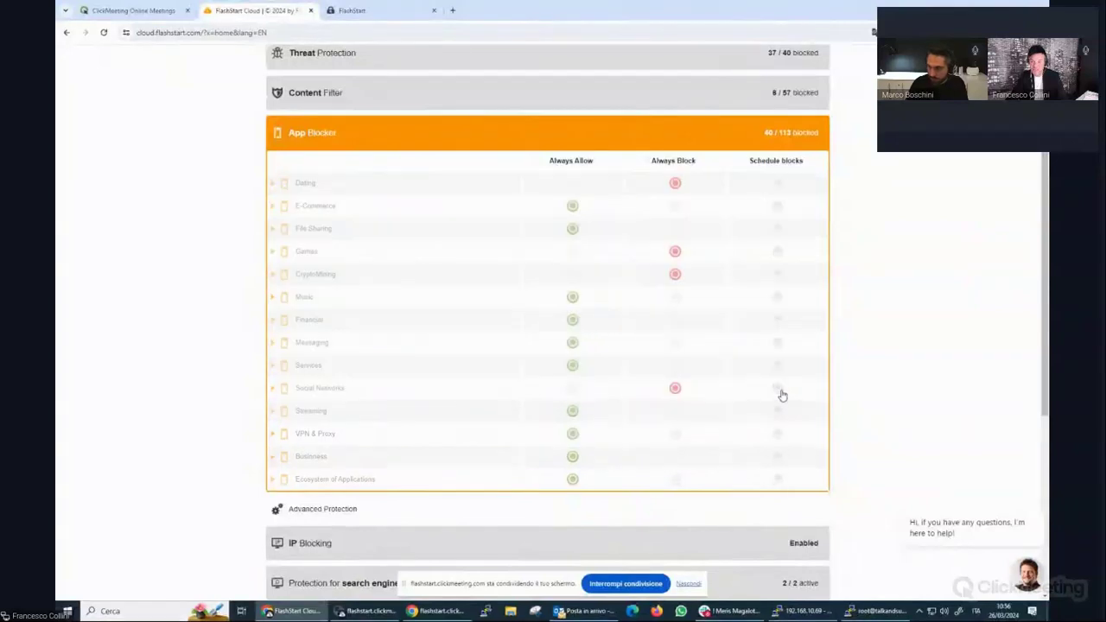
{"action": "scroll", "coordinate": [57, 377], "scroll_direction": "down", "scroll_amount": 1}
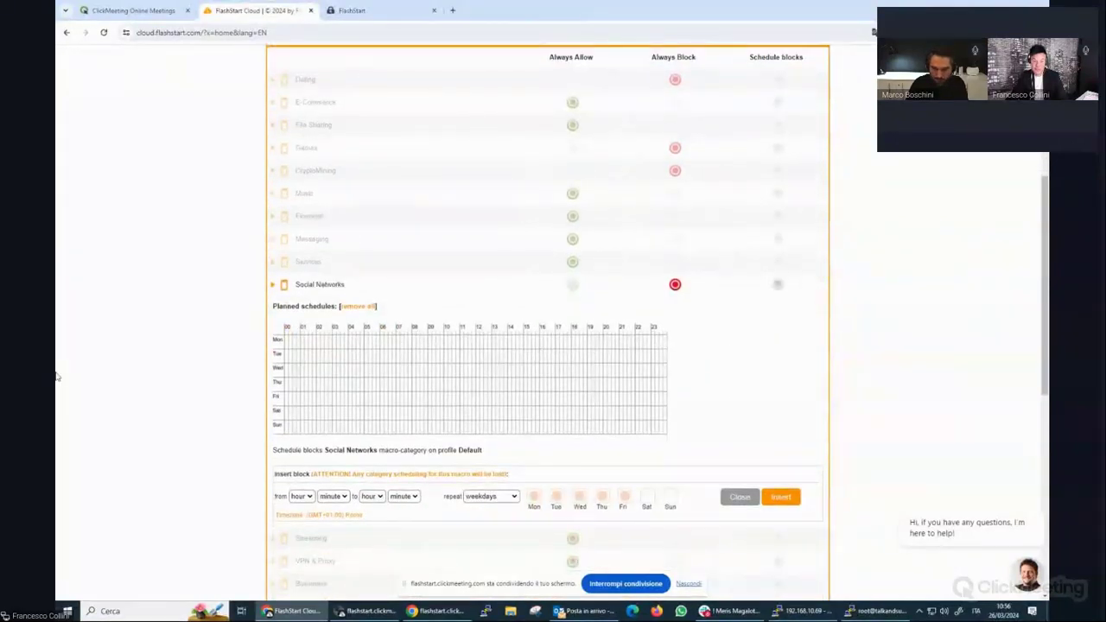
{"action": "scroll", "coordinate": [302, 430], "scroll_direction": "down", "scroll_amount": 1}
Schedule the Social Networks block from 08:00 to 16:00 on weekdays and close the schedule editor.
{"action": "left_click", "coordinate": [303, 393]}
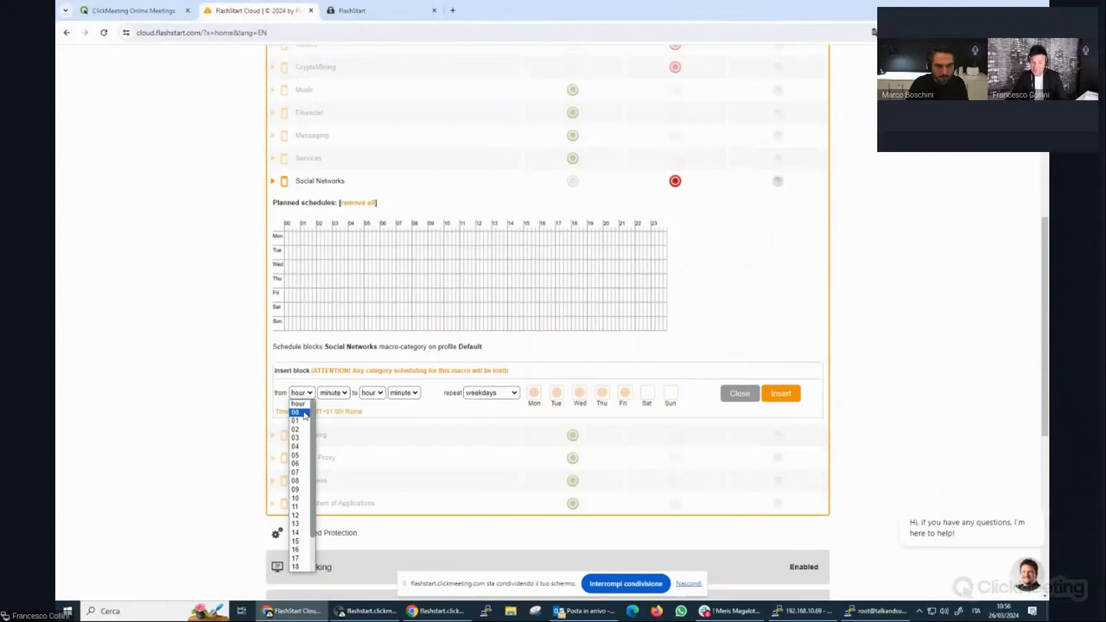
{"action": "left_click", "coordinate": [299, 482]}
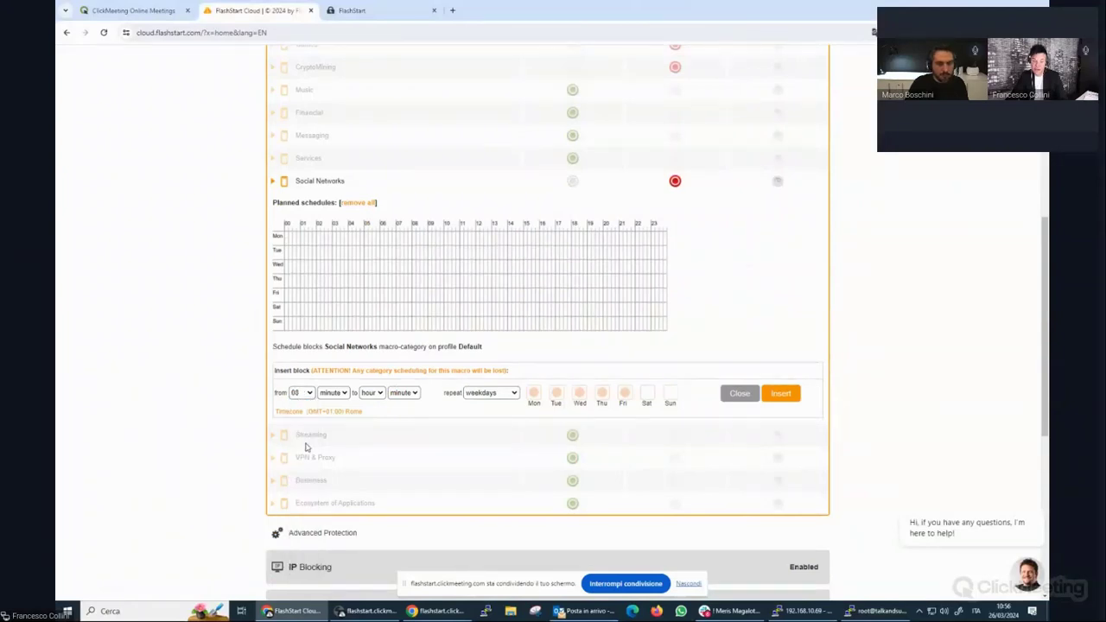
{"action": "left_click", "coordinate": [333, 394]}
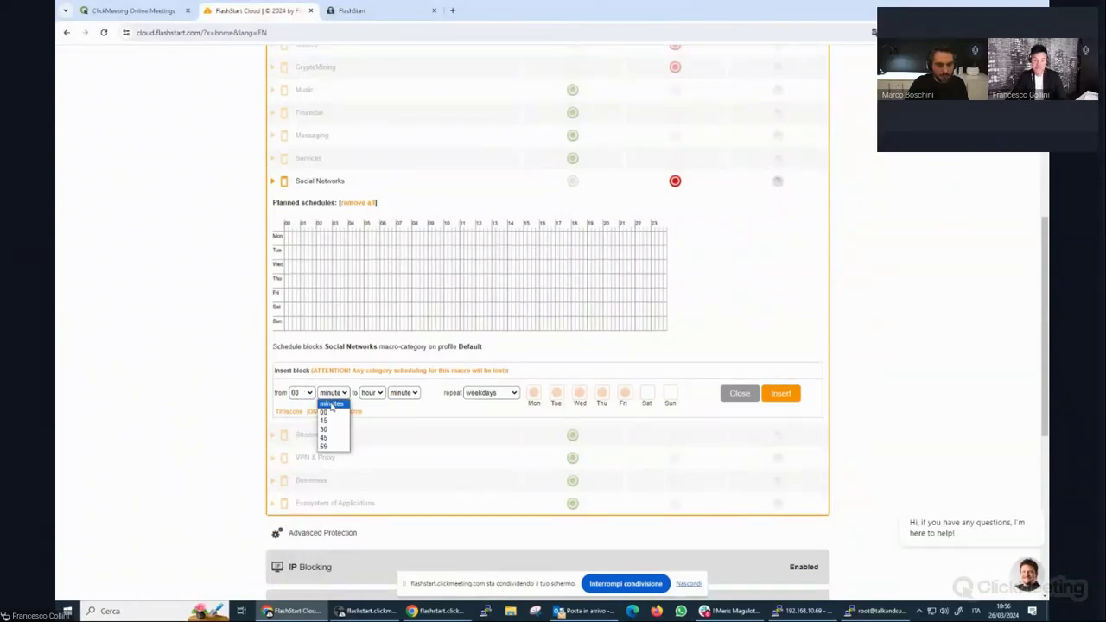
{"action": "left_click", "coordinate": [324, 412]}
{"action": "left_click", "coordinate": [371, 393]}
{"action": "left_click", "coordinate": [368, 529]}
{"action": "left_click", "coordinate": [403, 393]}
{"action": "left_click", "coordinate": [396, 413]}
{"action": "left_click", "coordinate": [780, 393]}
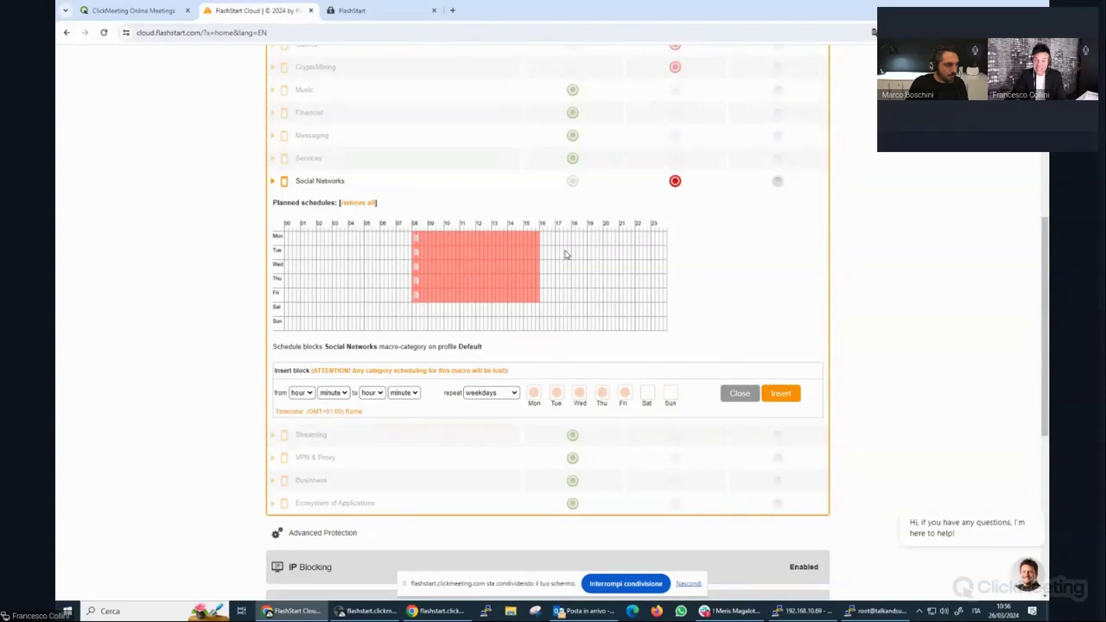
{"action": "left_click", "coordinate": [739, 393]}
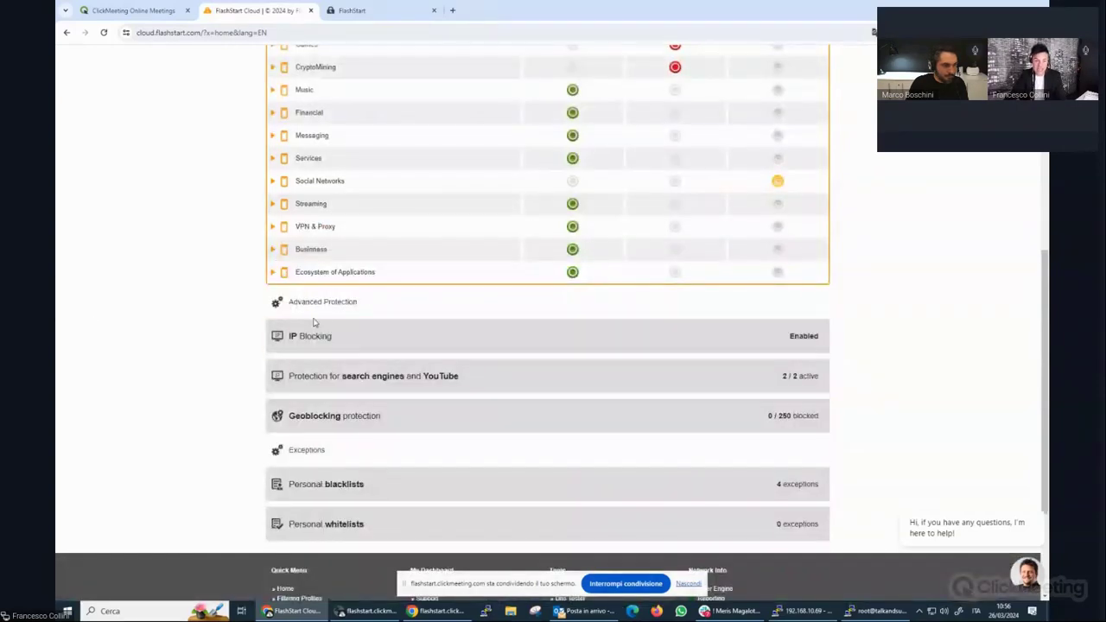
Examine the IP Blocking setting and the protection options for search engines and YouTube under Advanced Protection.
{"action": "left_click", "coordinate": [375, 343]}
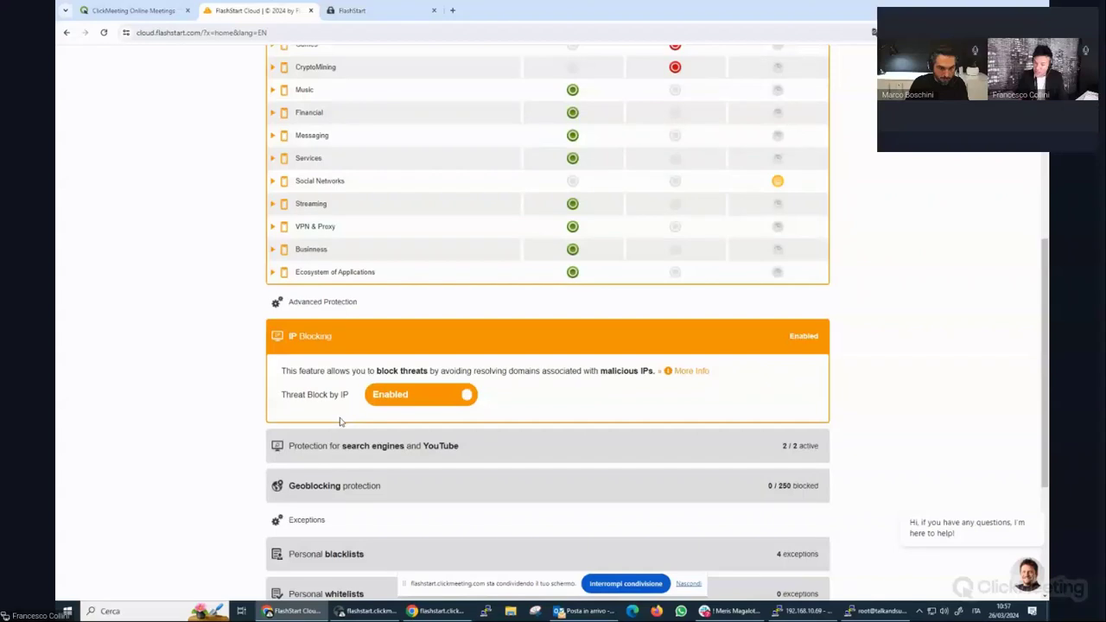
{"action": "left_click", "coordinate": [310, 342]}
{"action": "left_click", "coordinate": [349, 377]}
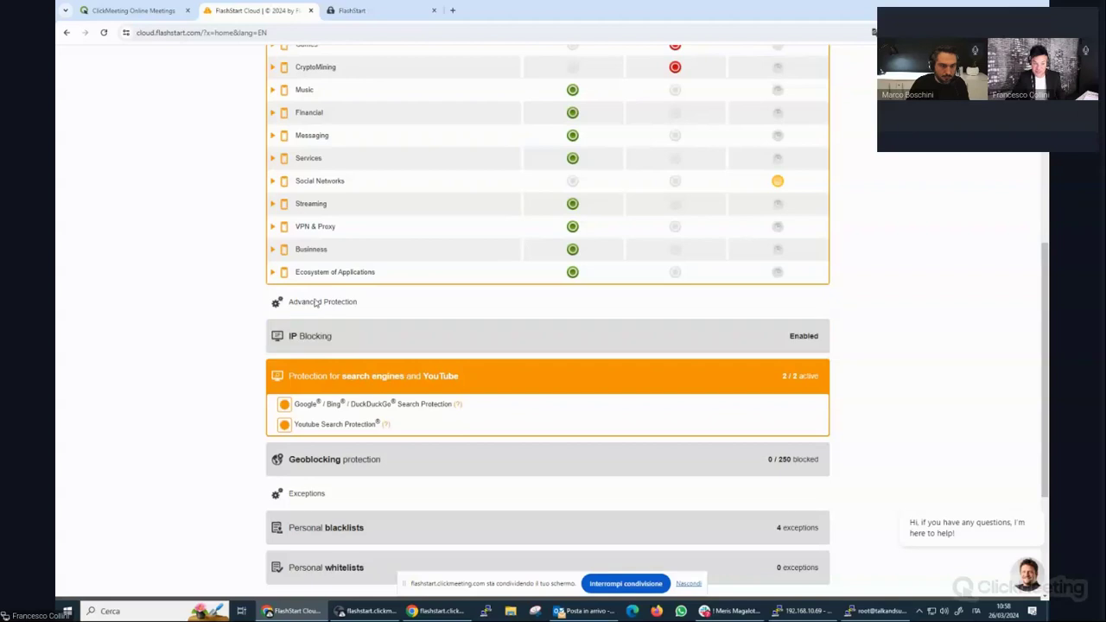
In Geoblocking protection, set Russia and C.W. of Ind. States and Satellite connections to Deny.
{"action": "left_click", "coordinate": [351, 468]}
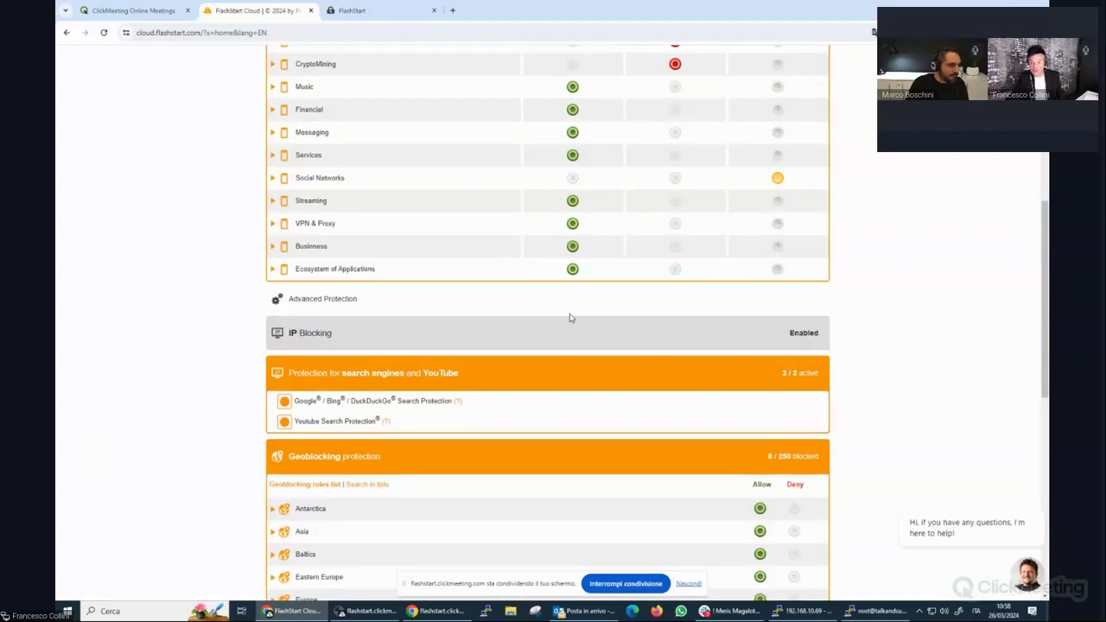
{"action": "scroll", "coordinate": [679, 373], "scroll_direction": "down", "scroll_amount": 5}
{"action": "scroll", "coordinate": [615, 368], "scroll_direction": "down", "scroll_amount": 1}
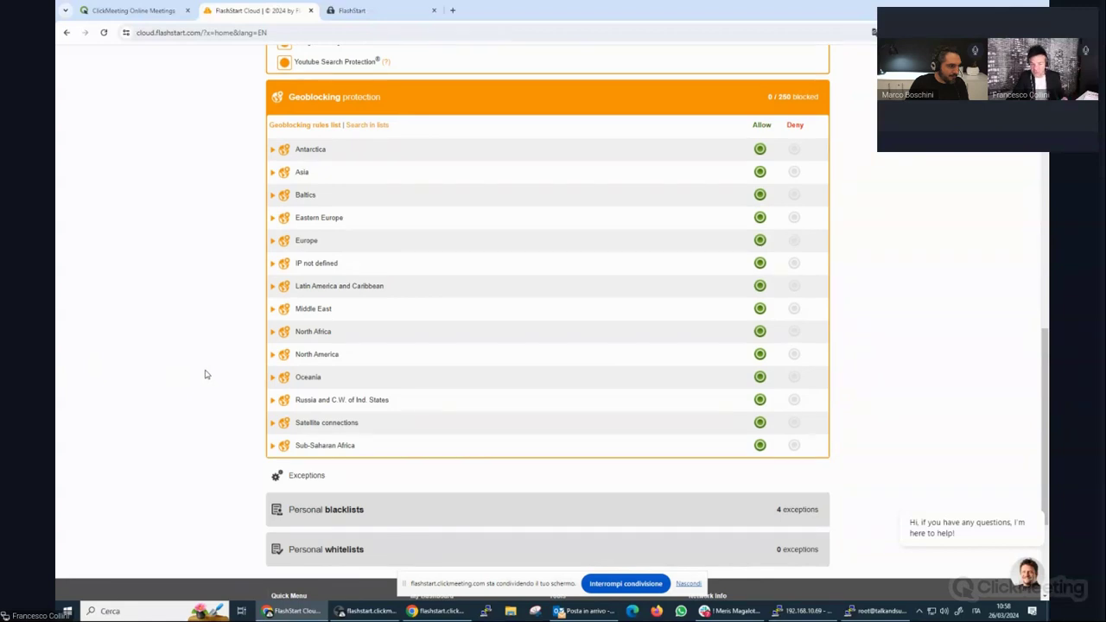
{"action": "left_click", "coordinate": [273, 400]}
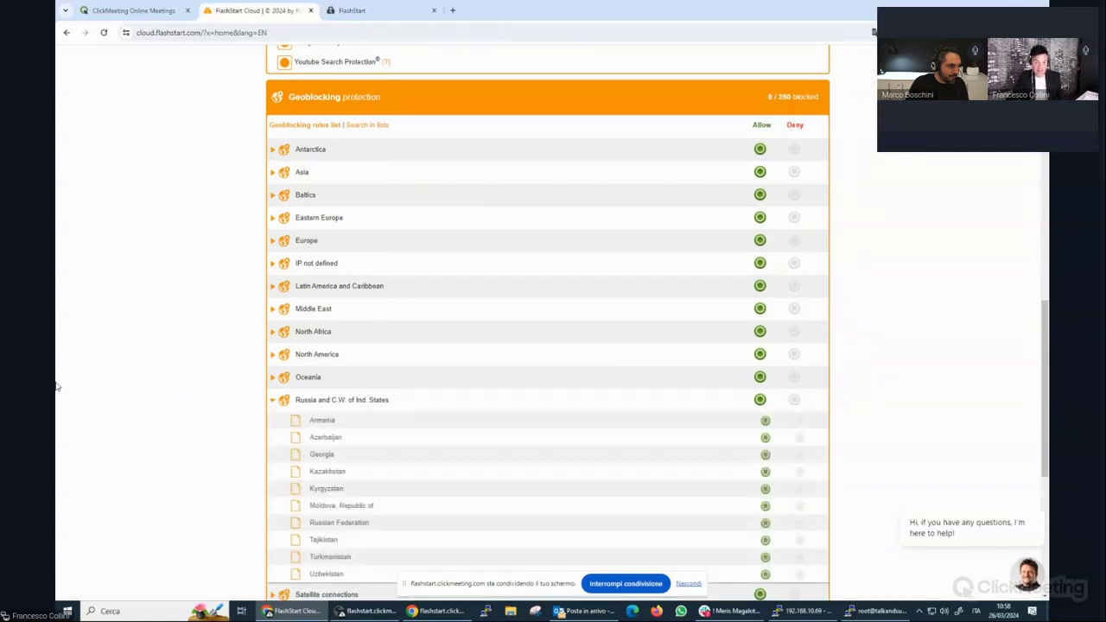
{"action": "scroll", "coordinate": [529, 473], "scroll_direction": "down", "scroll_amount": 1}
{"action": "left_click", "coordinate": [794, 297]}
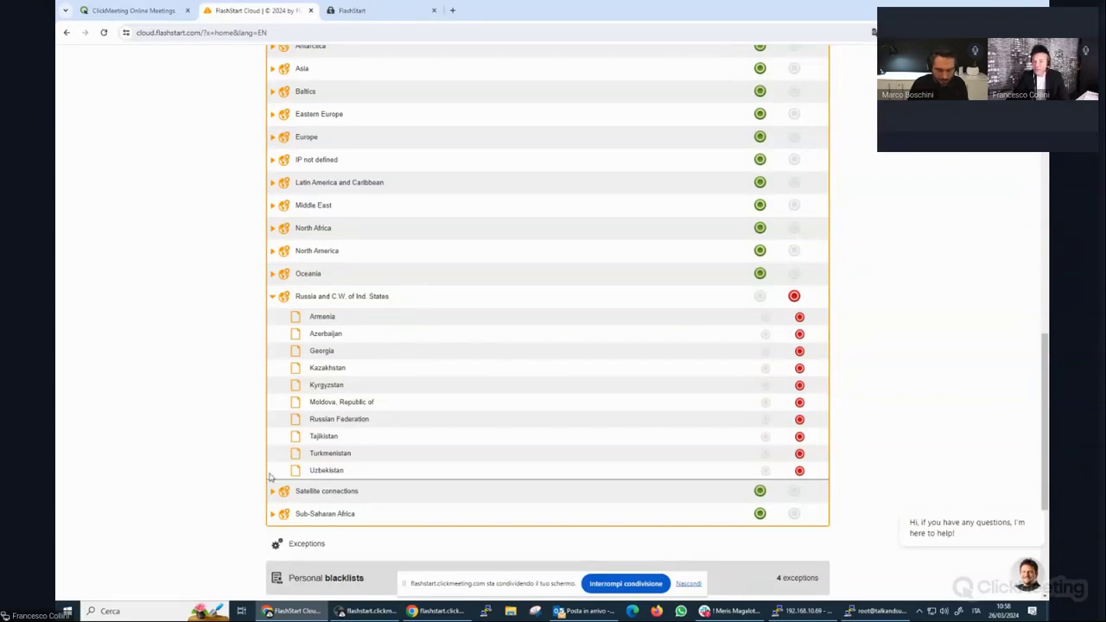
{"action": "left_click", "coordinate": [273, 491]}
{"action": "left_click", "coordinate": [794, 216]}
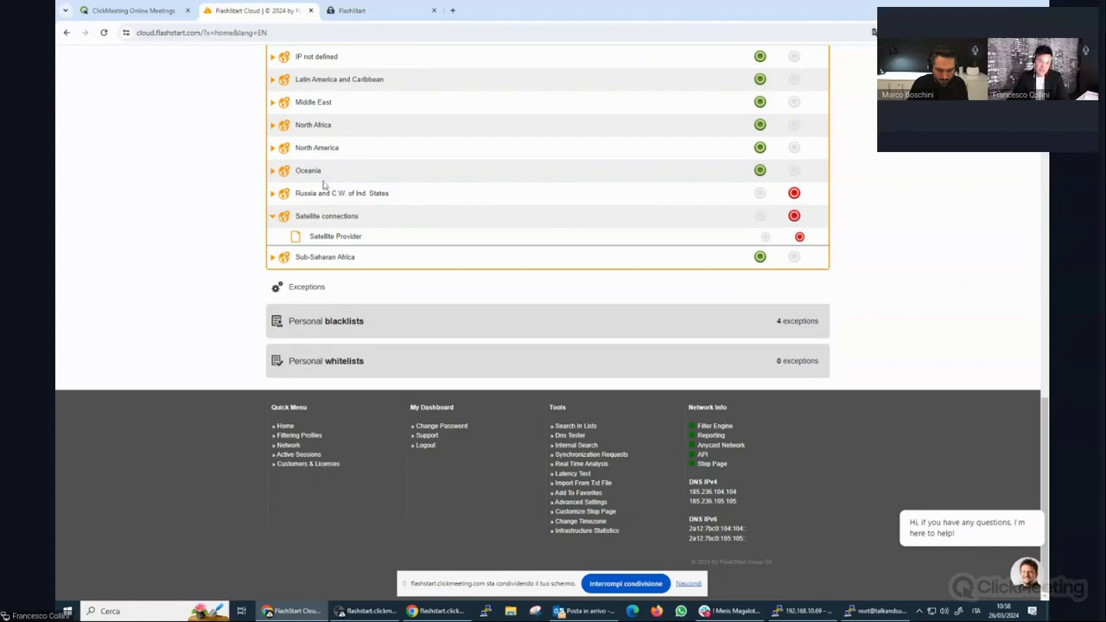
Under Sub-Saharan Africa in Geoblocking, deny Angola, Burkina Faso, Botswana, Burundi, Cape Verde, Central African Republic and Chad.
{"action": "left_click", "coordinate": [272, 257]}
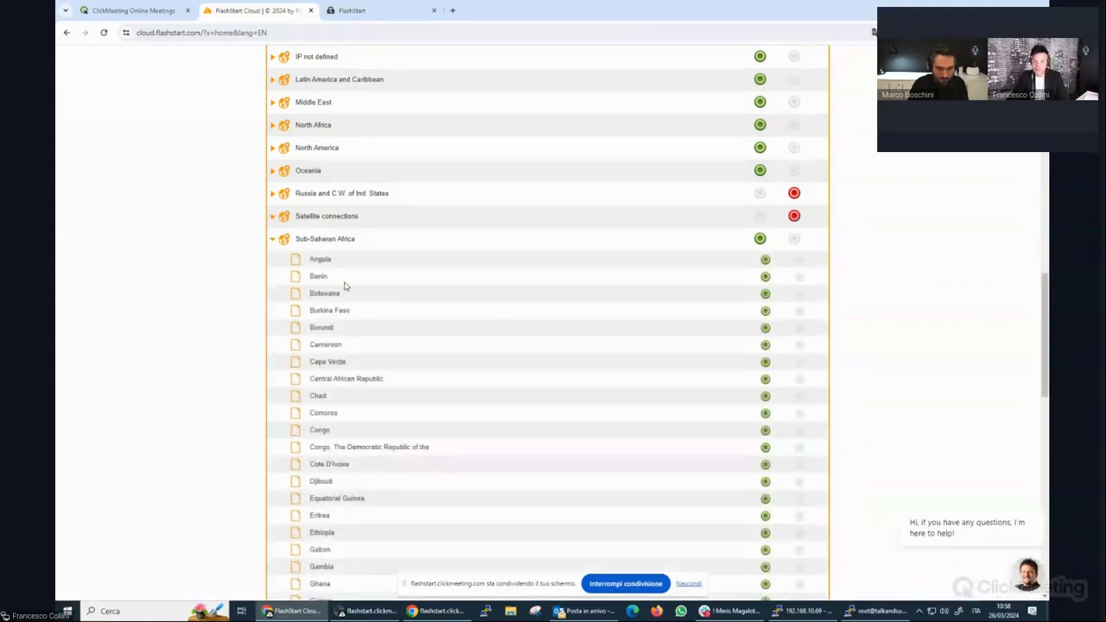
{"action": "left_click", "coordinate": [799, 260]}
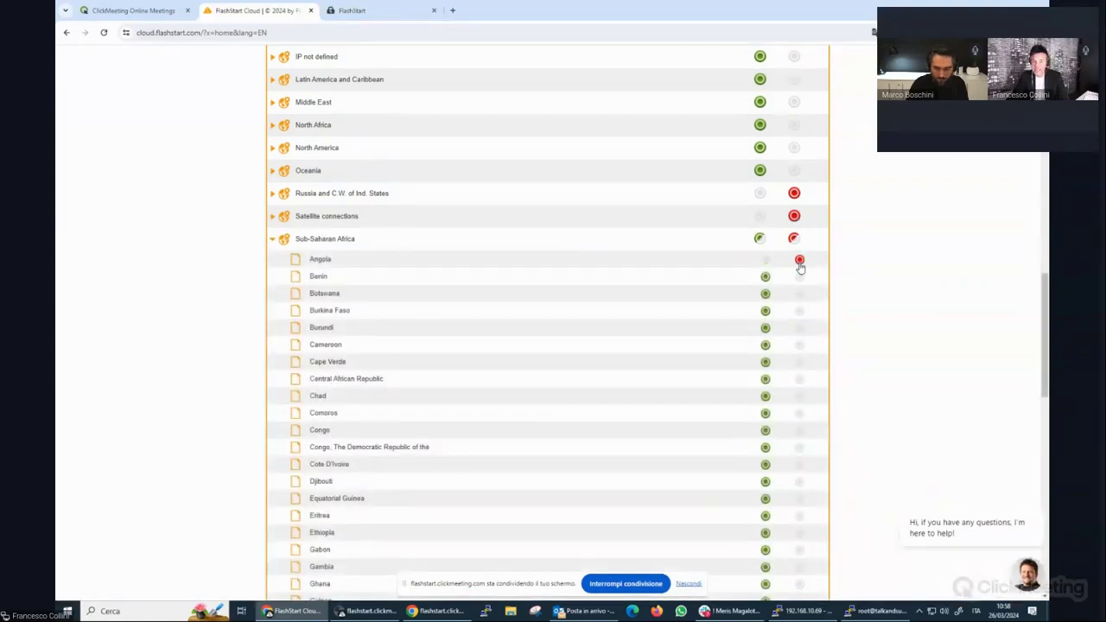
{"action": "left_click", "coordinate": [799, 310]}
{"action": "left_click", "coordinate": [800, 293]}
{"action": "left_click", "coordinate": [800, 327]}
{"action": "left_click", "coordinate": [799, 361]}
{"action": "left_click", "coordinate": [799, 379]}
{"action": "left_click", "coordinate": [799, 396]}
{"action": "left_click", "coordinate": [273, 241]}
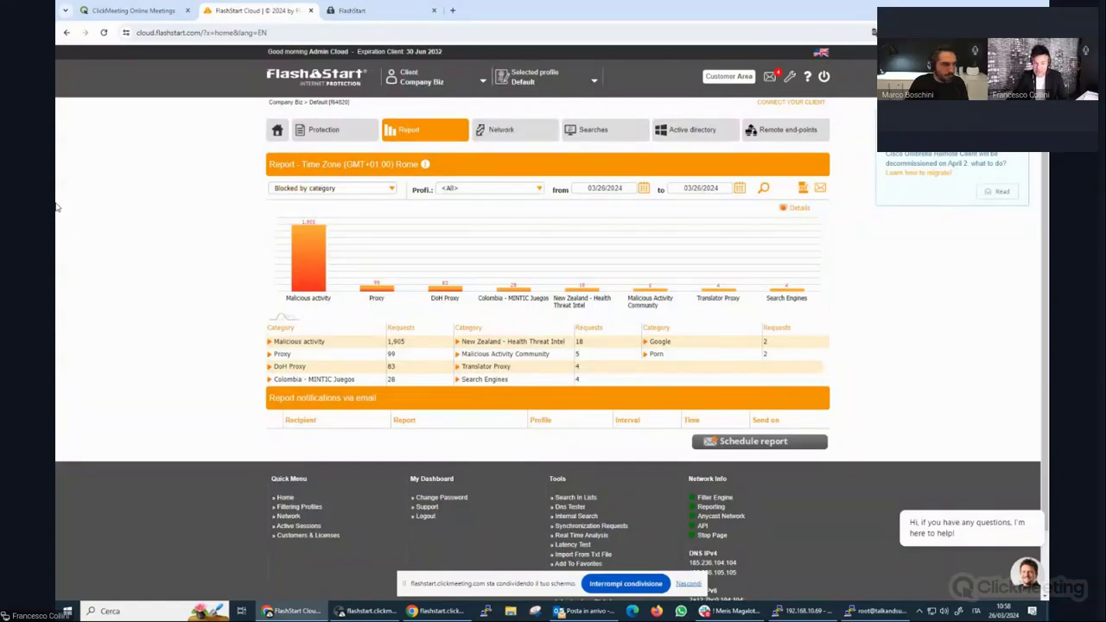
View the Blocked by category report for all profiles and examine the sites listed under Malicious activity.
{"action": "left_click", "coordinate": [362, 191]}
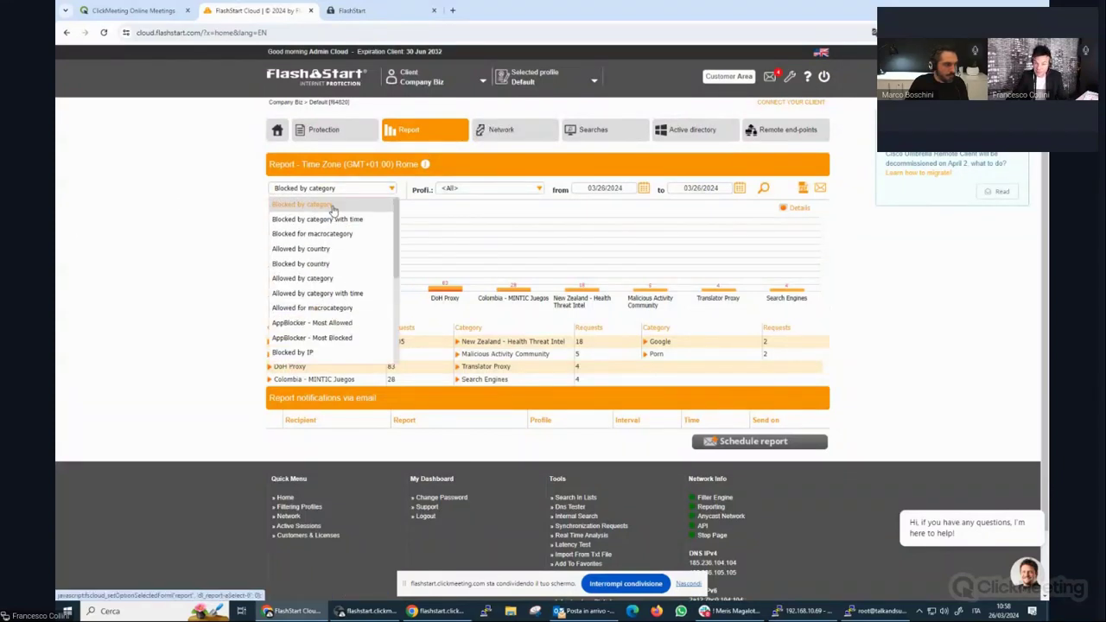
{"action": "left_click", "coordinate": [333, 206]}
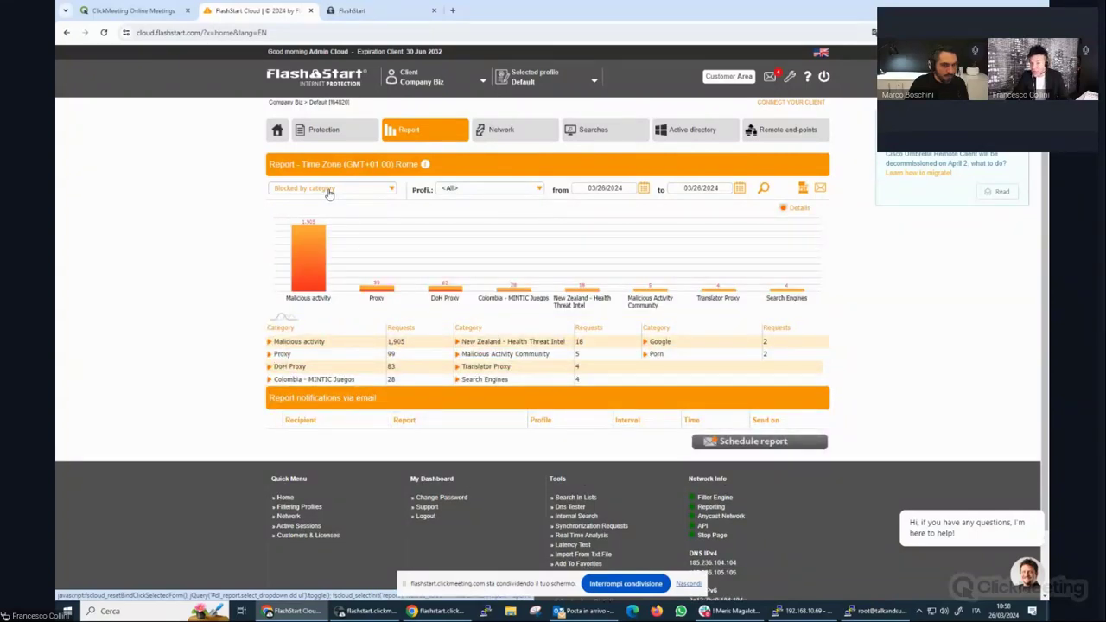
{"action": "left_click", "coordinate": [534, 192]}
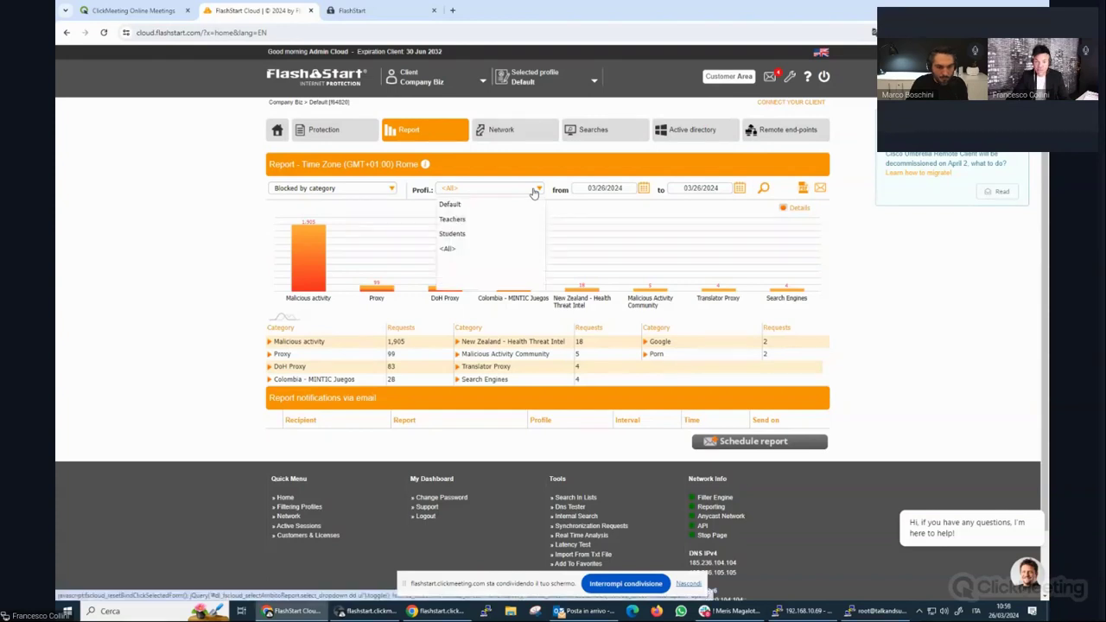
{"action": "left_click", "coordinate": [476, 251]}
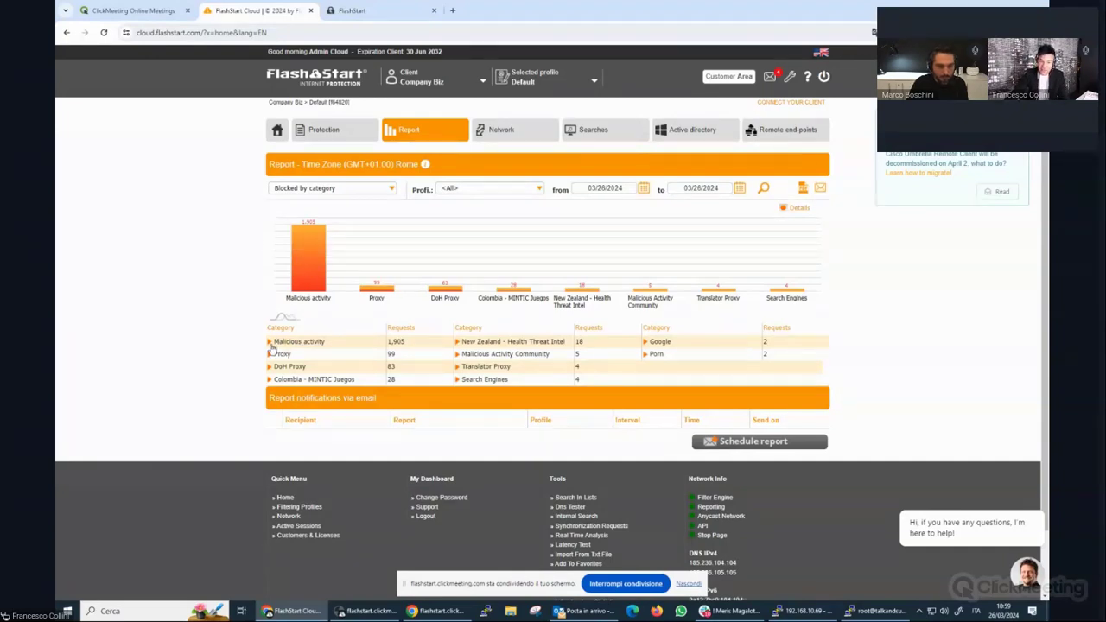
{"action": "left_click", "coordinate": [273, 344]}
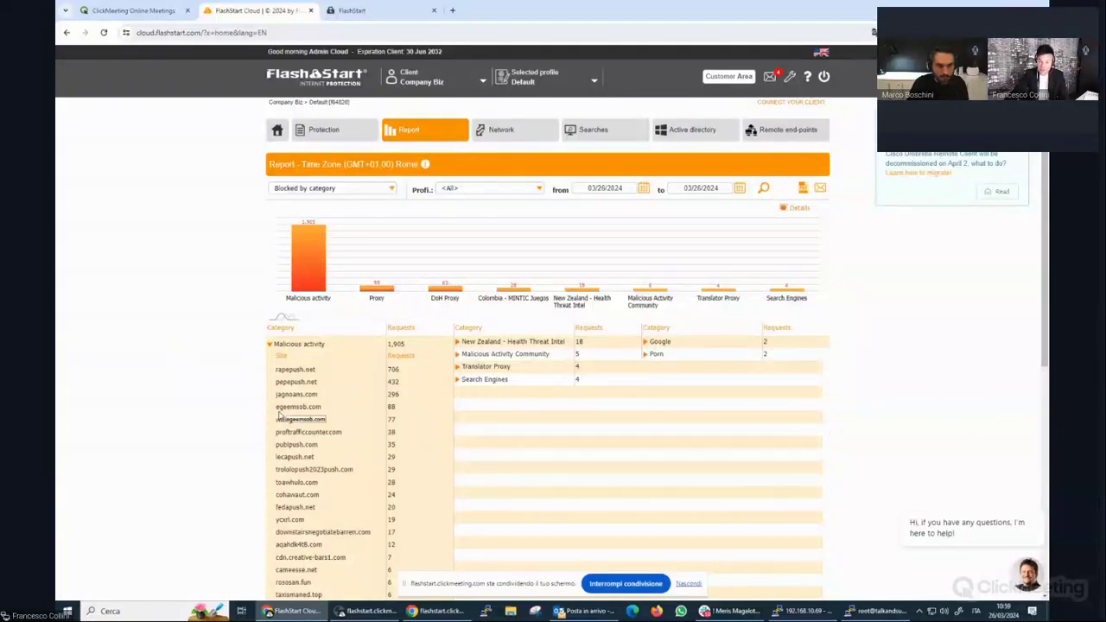
{"action": "scroll", "coordinate": [279, 415], "scroll_direction": "down", "scroll_amount": 1}
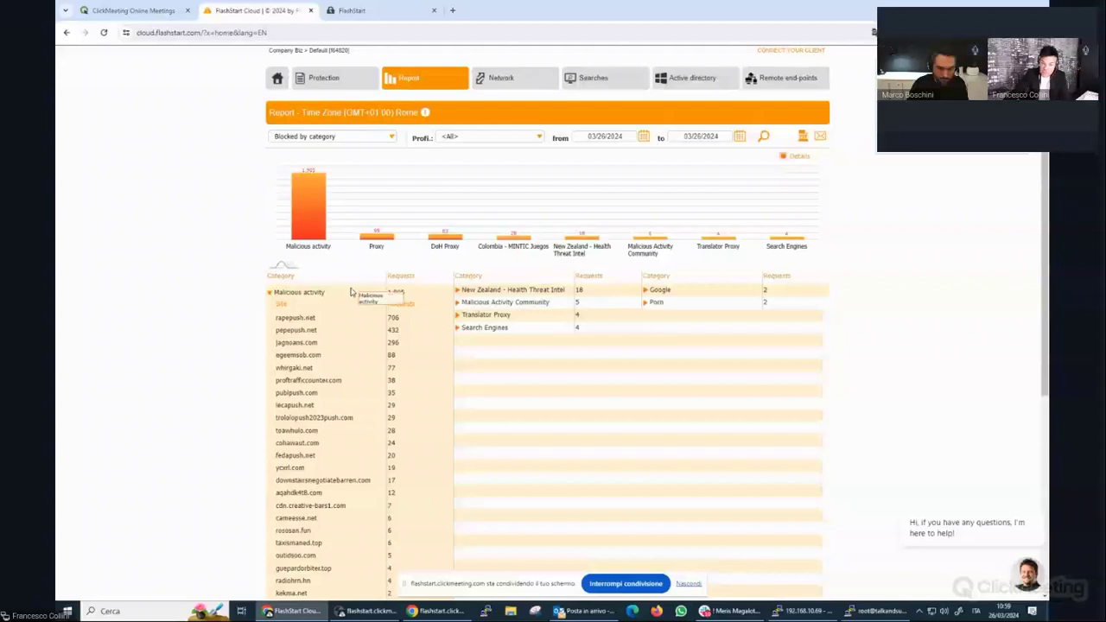
View the Allowed by category report for all profiles and examine the sites listed under CDN.
{"action": "left_click", "coordinate": [333, 138]}
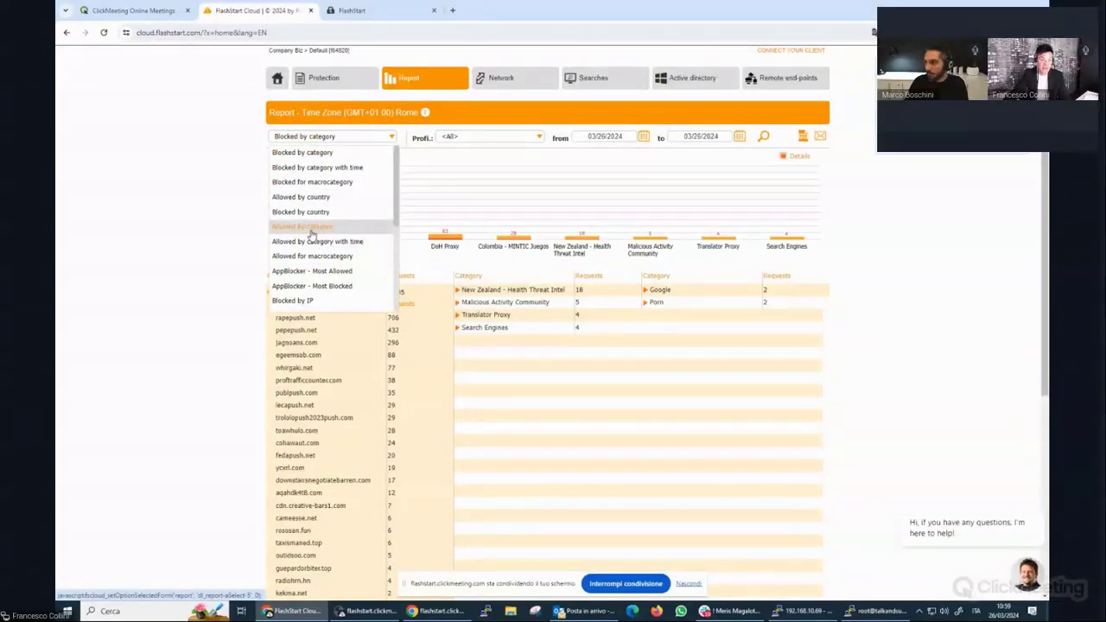
{"action": "left_click", "coordinate": [311, 226]}
{"action": "mouse_move", "coordinate": [318, 231]}
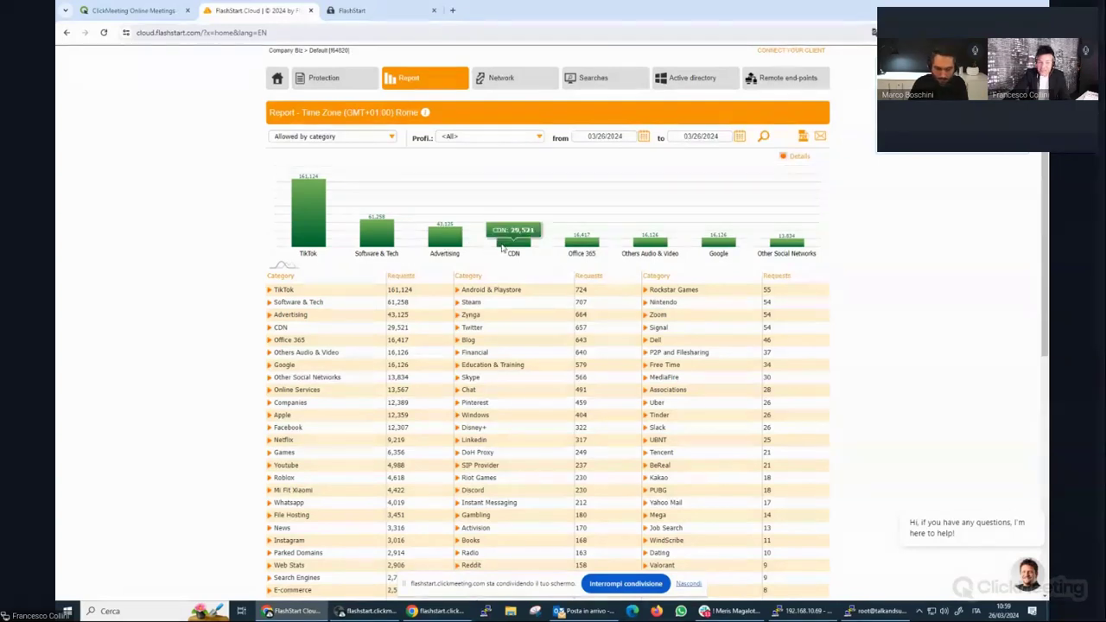
{"action": "left_click", "coordinate": [280, 327]}
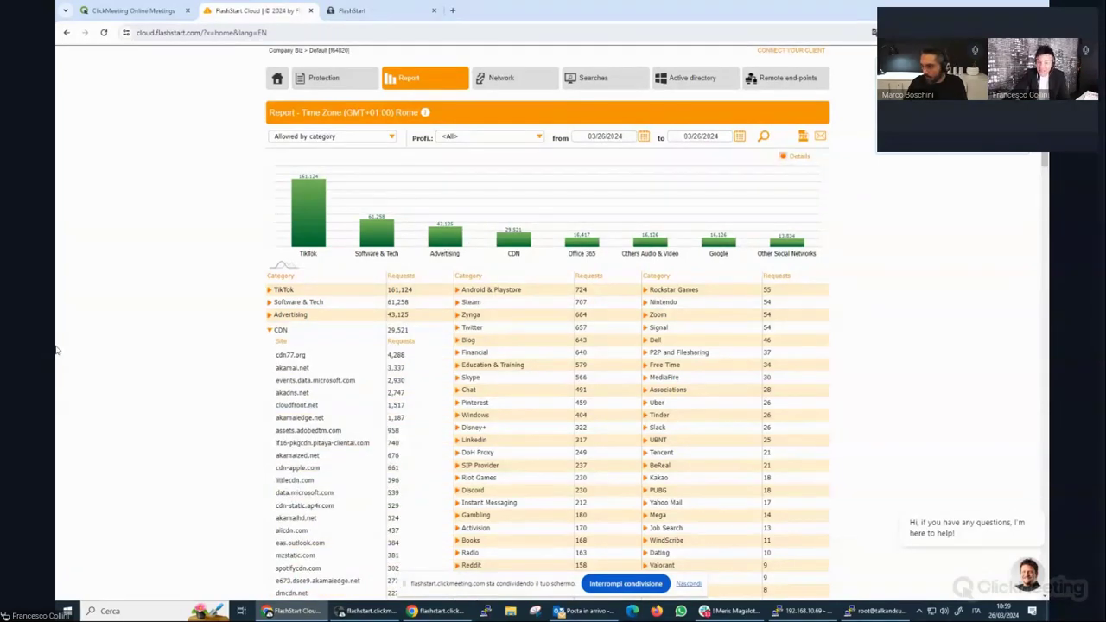
{"action": "scroll", "coordinate": [55, 349], "scroll_direction": "down", "scroll_amount": 1}
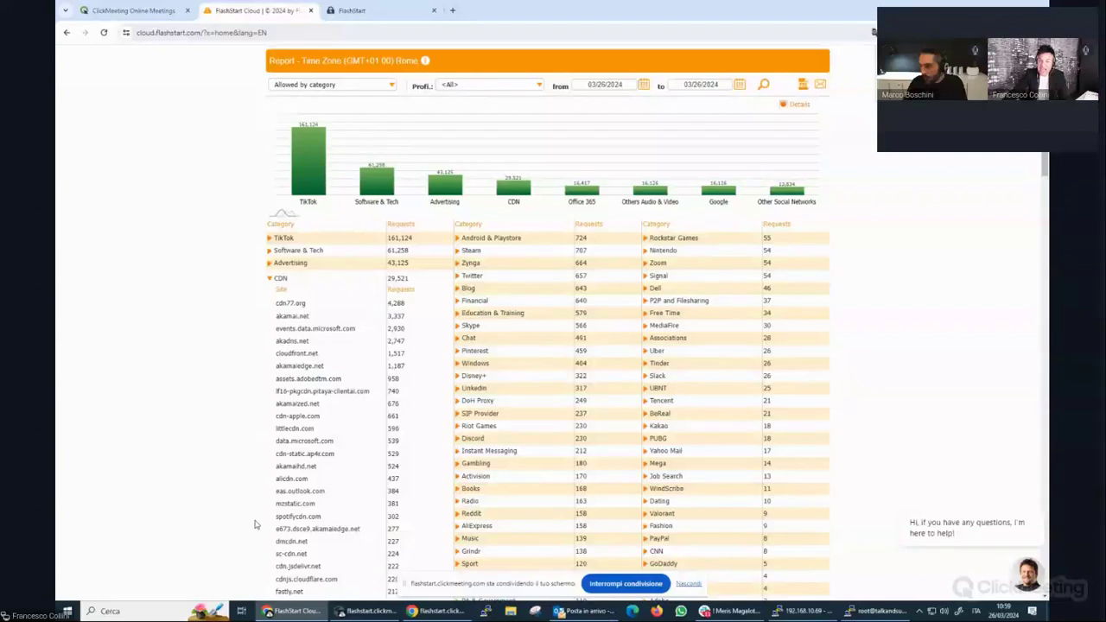
View the Malware: infected host blocked report, followed by the Malware: threats blocked report.
{"action": "left_click", "coordinate": [333, 85]}
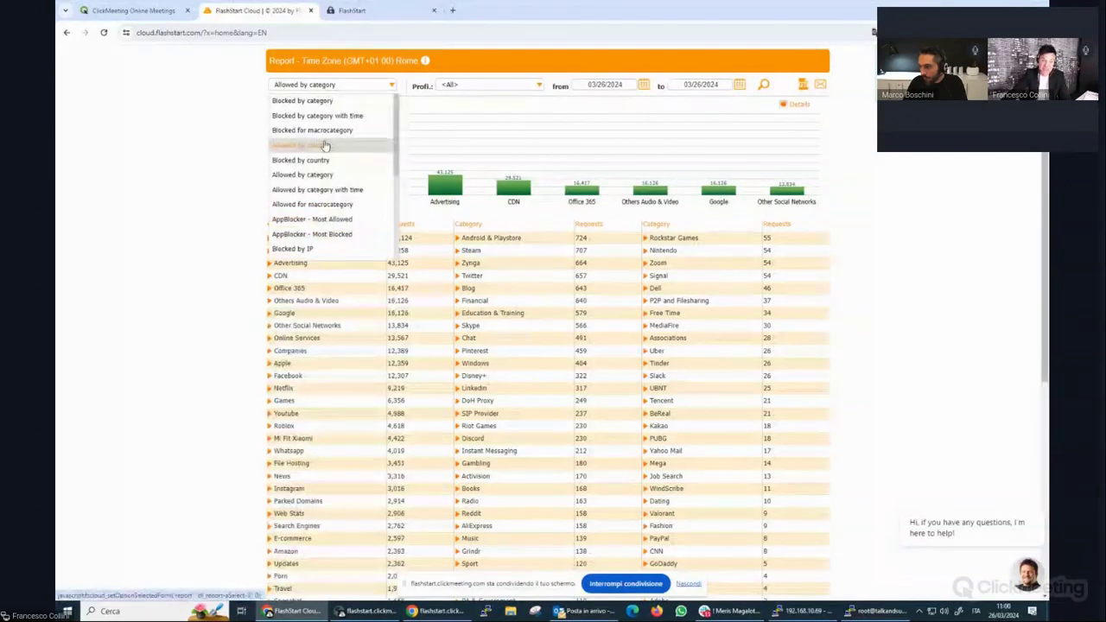
{"action": "scroll", "coordinate": [321, 146], "scroll_direction": "down", "scroll_amount": 3}
{"action": "left_click", "coordinate": [321, 182]}
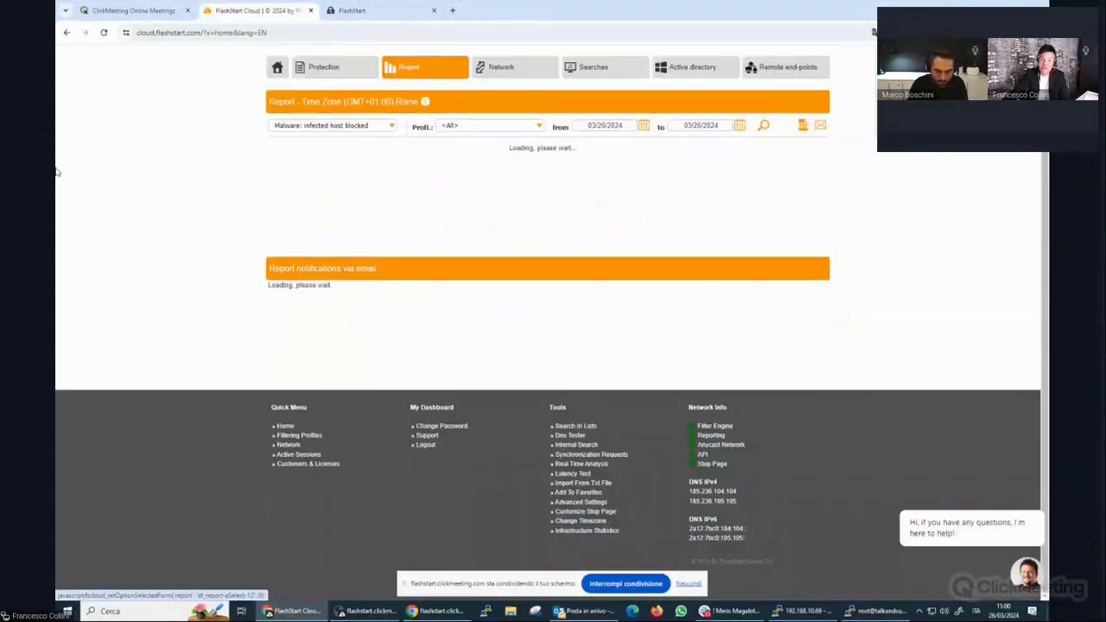
{"action": "mouse_move", "coordinate": [317, 196]}
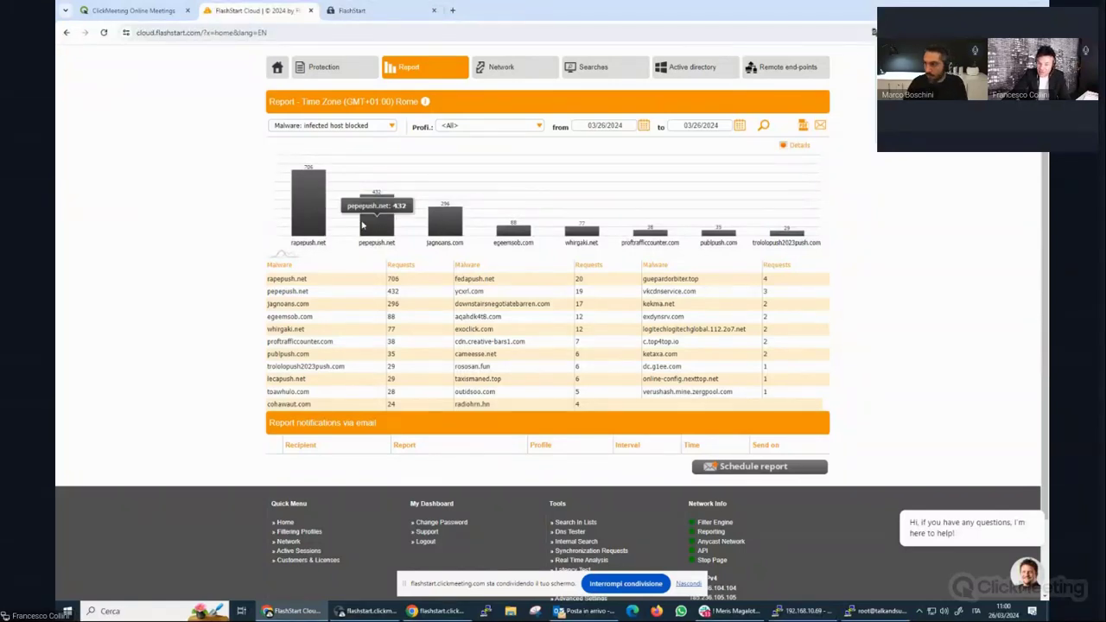
{"action": "left_click", "coordinate": [365, 128]}
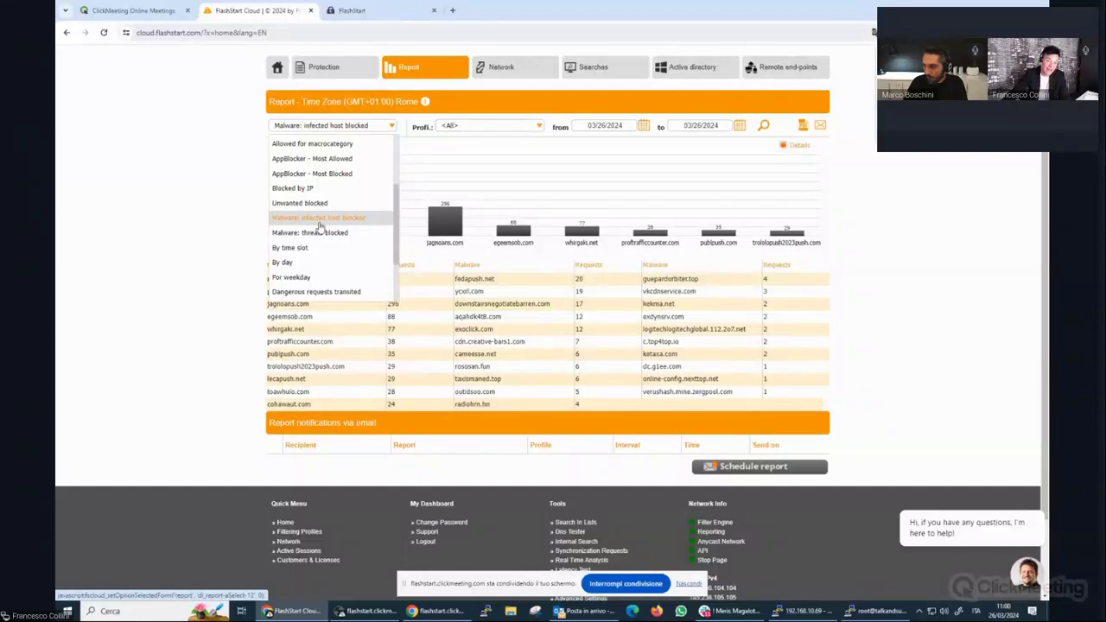
{"action": "left_click", "coordinate": [319, 230]}
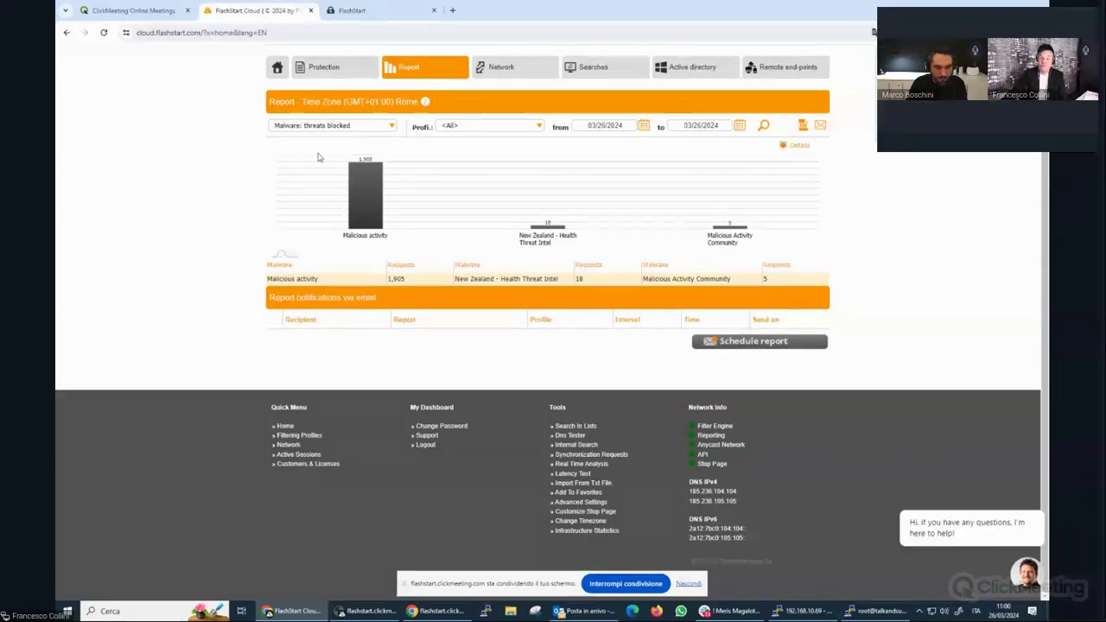
View the Allowed geolocation report with its map of requests by region.
{"action": "left_click", "coordinate": [330, 127]}
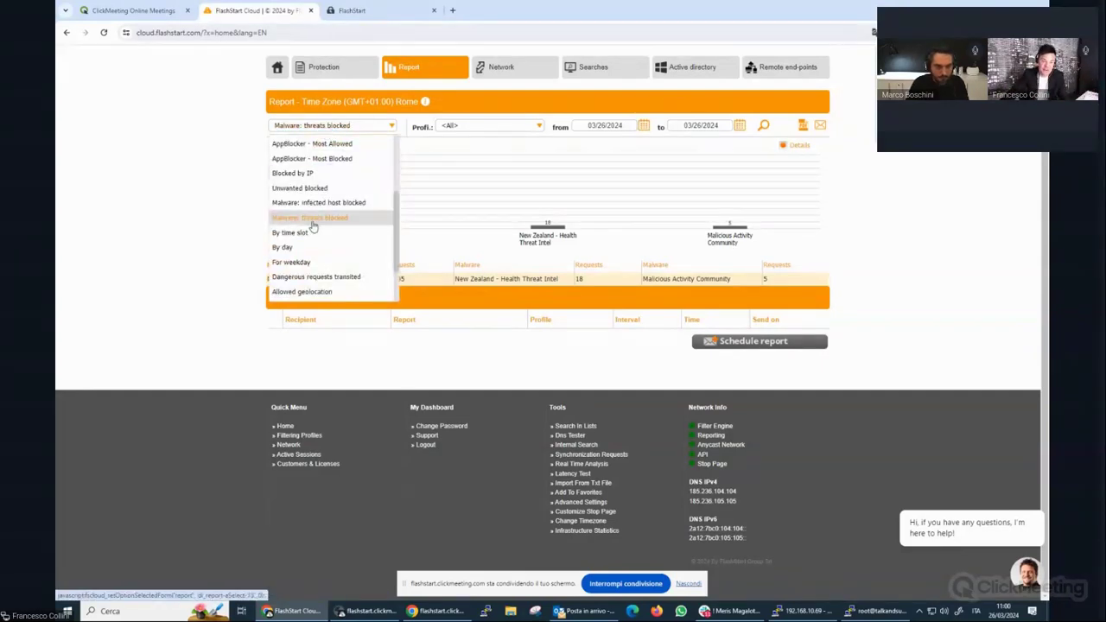
{"action": "scroll", "coordinate": [344, 223], "scroll_direction": "down", "scroll_amount": 2}
{"action": "left_click", "coordinate": [345, 231]}
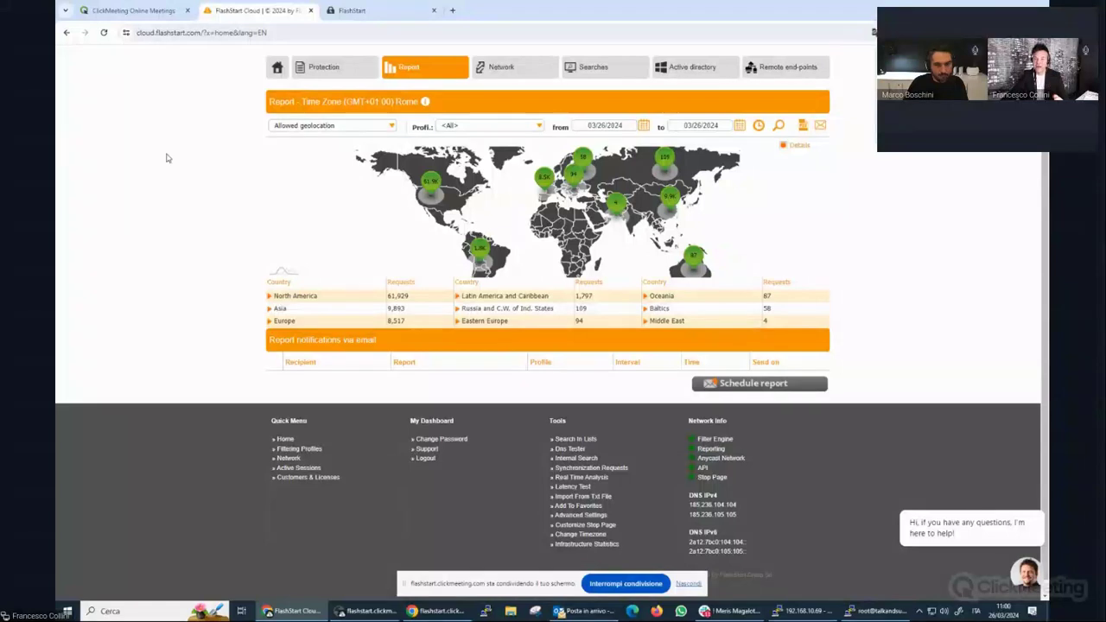
Review the activated networks list and examine the historical data searches with their category filter.
{"action": "left_click", "coordinate": [531, 76]}
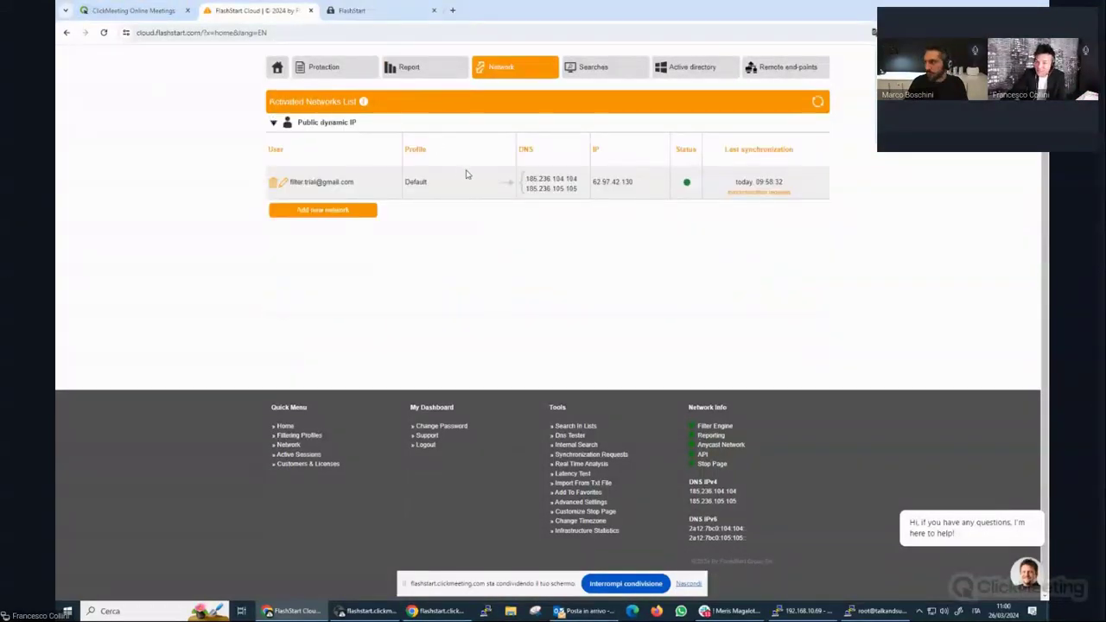
{"action": "scroll", "coordinate": [469, 172], "scroll_direction": "up", "scroll_amount": 1}
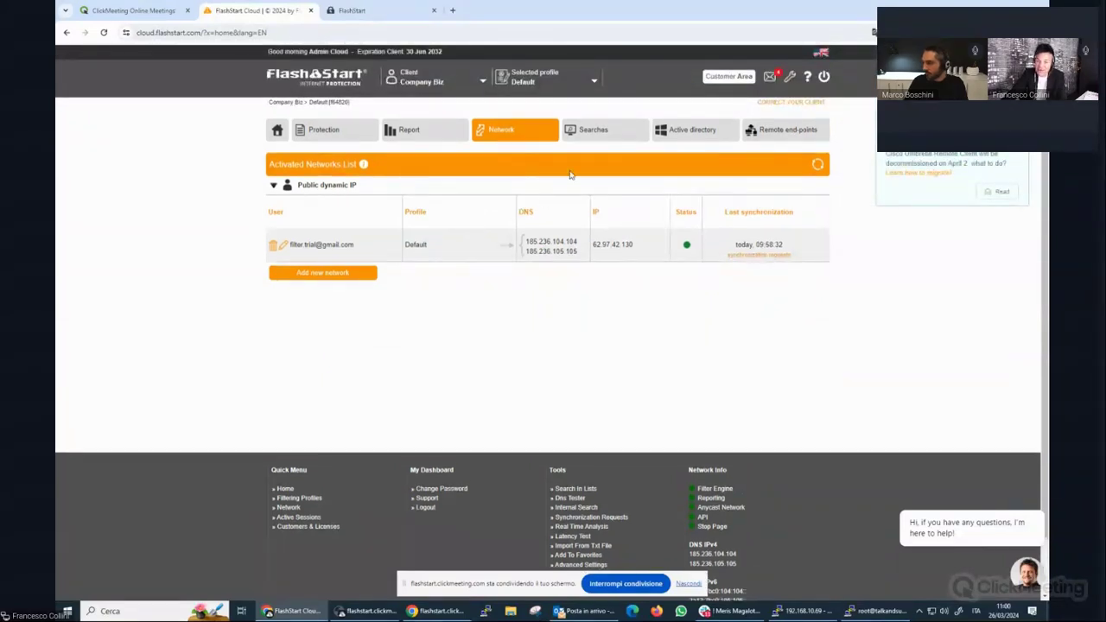
{"action": "left_click", "coordinate": [589, 131]}
{"action": "left_click", "coordinate": [391, 222]}
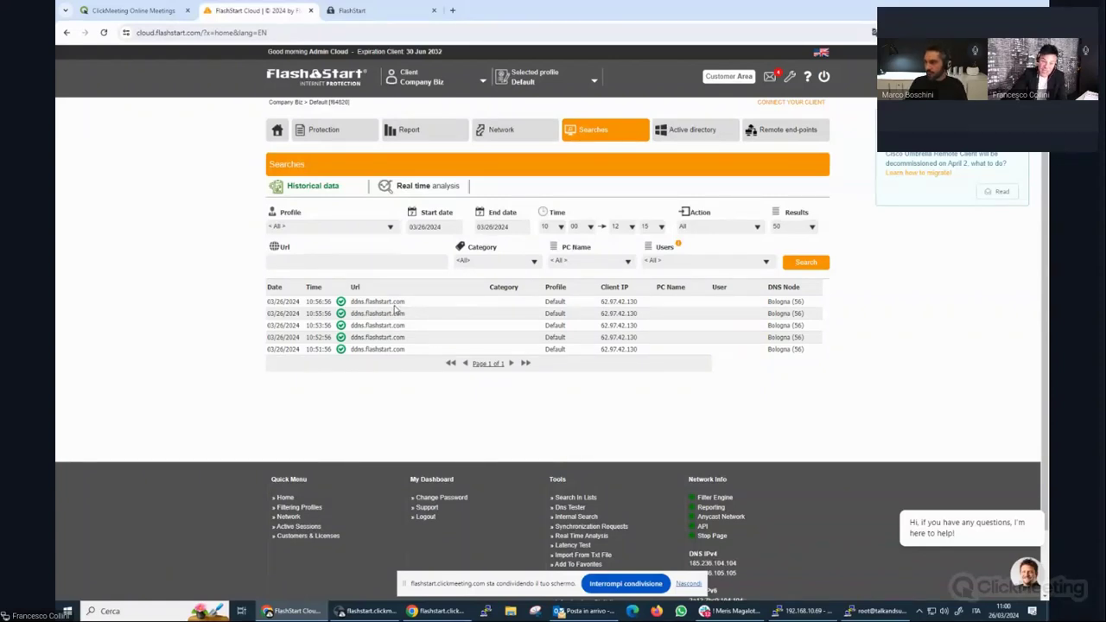
{"action": "left_click", "coordinate": [487, 262]}
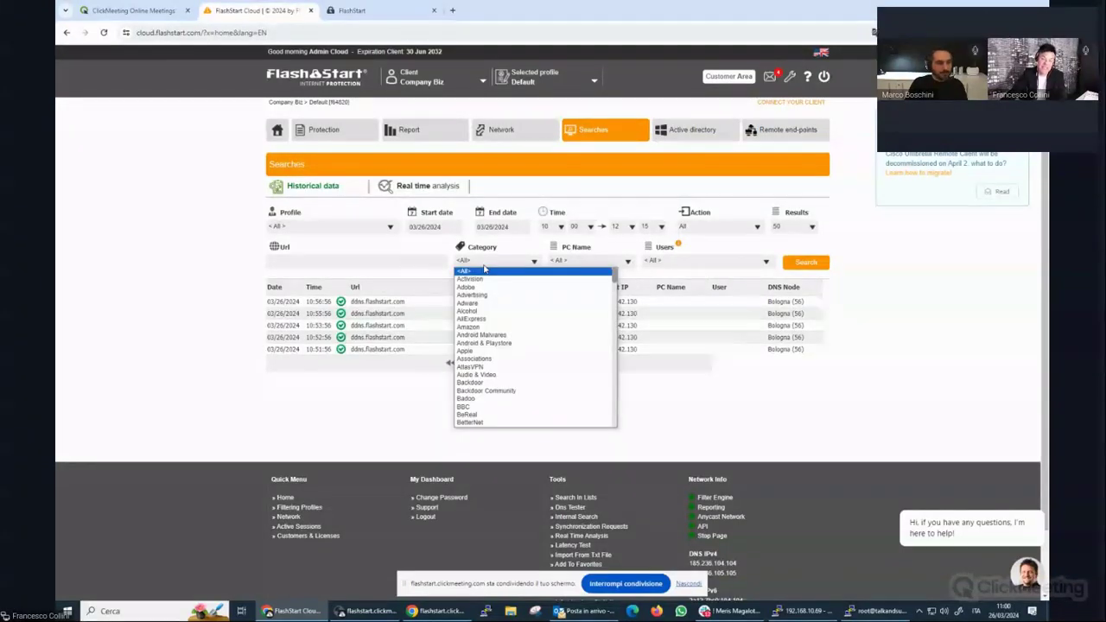
{"action": "left_click", "coordinate": [486, 271]}
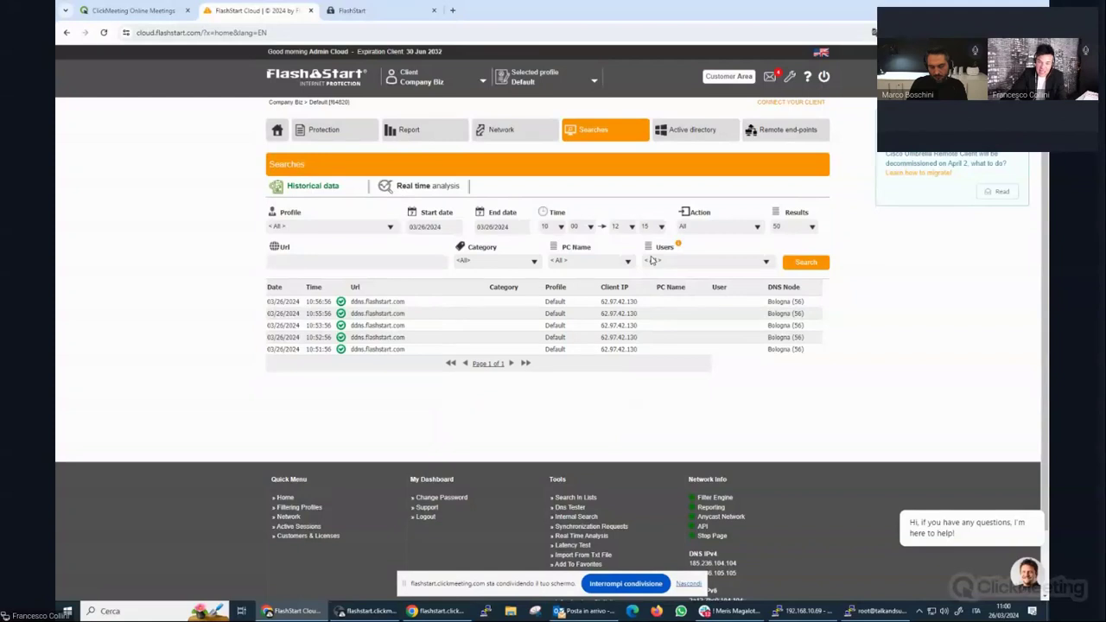
Proceed to the connector and DNS proxy status in Active Directory Integration, and view the Installation section of the remote end-points.
{"action": "left_click", "coordinate": [662, 134]}
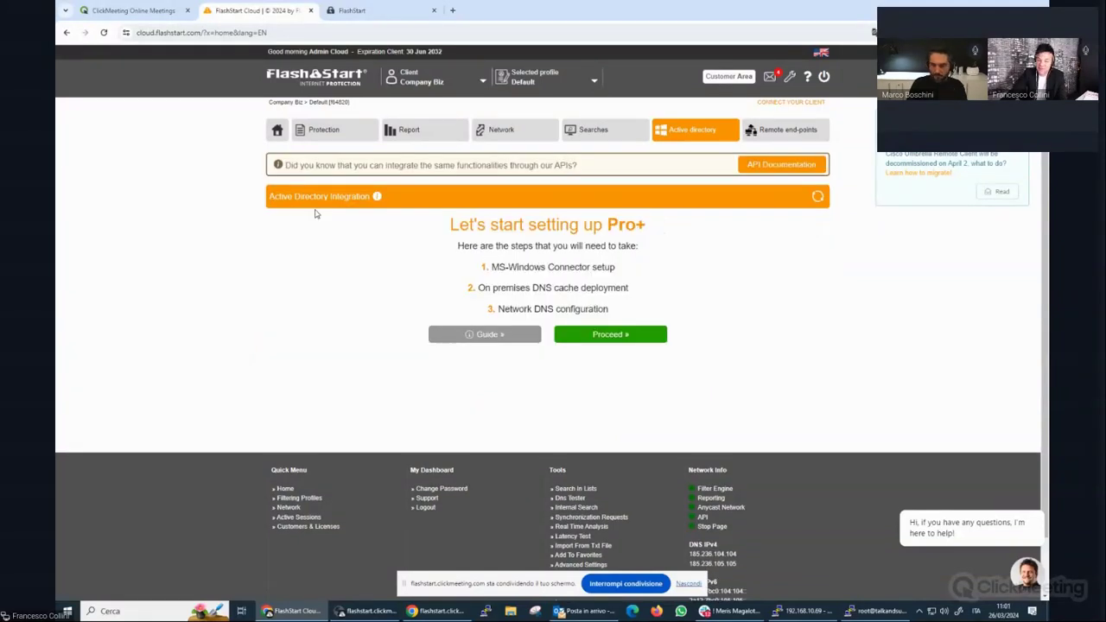
{"action": "left_click", "coordinate": [608, 338]}
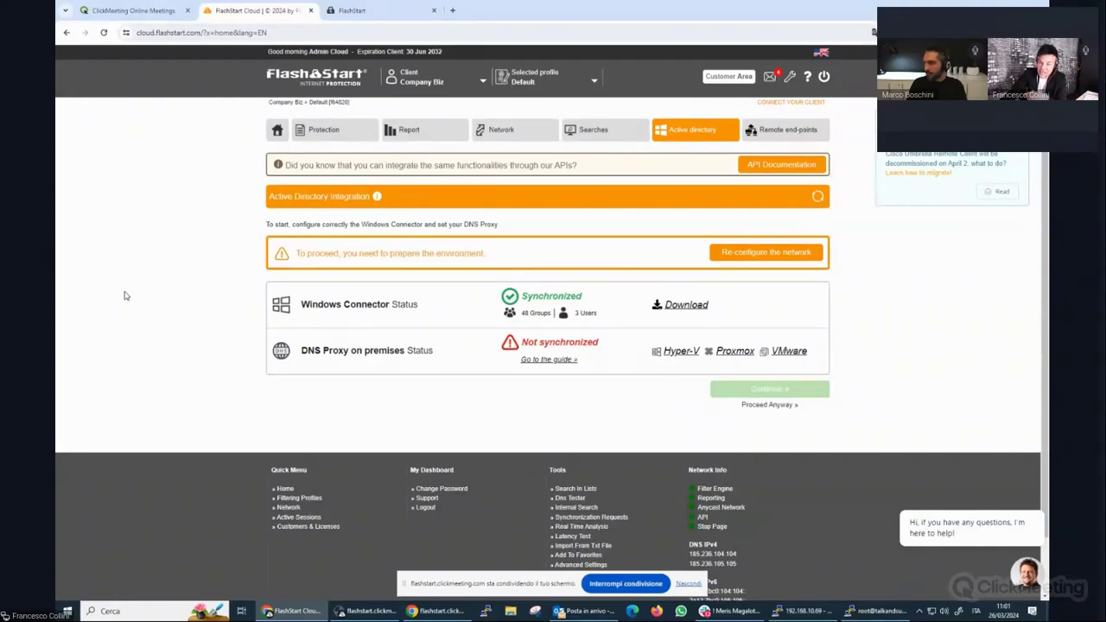
{"action": "left_click", "coordinate": [786, 130]}
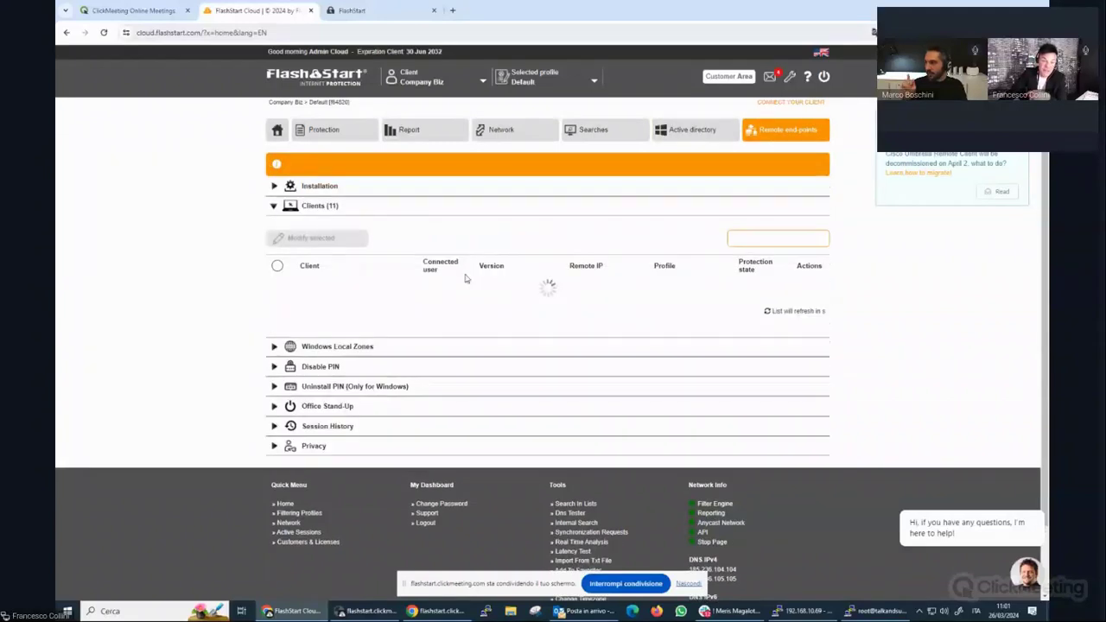
{"action": "left_click", "coordinate": [318, 186]}
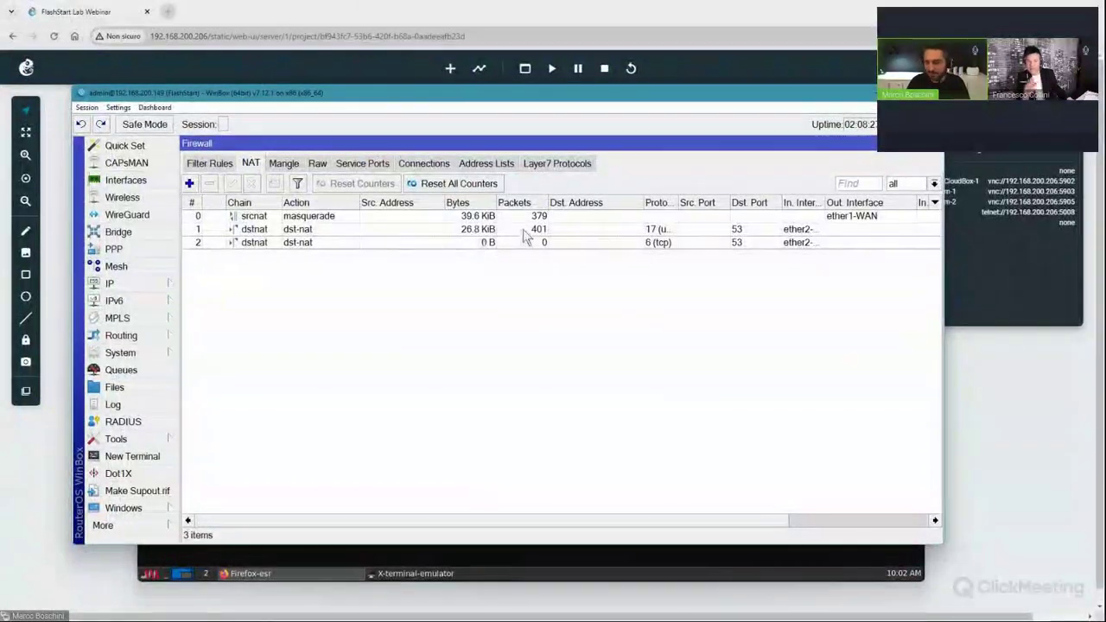
In WinBox, remove the In. Interface condition from the UDP and TCP port 53 dst-nat rules.
{"action": "double_click", "coordinate": [531, 229]}
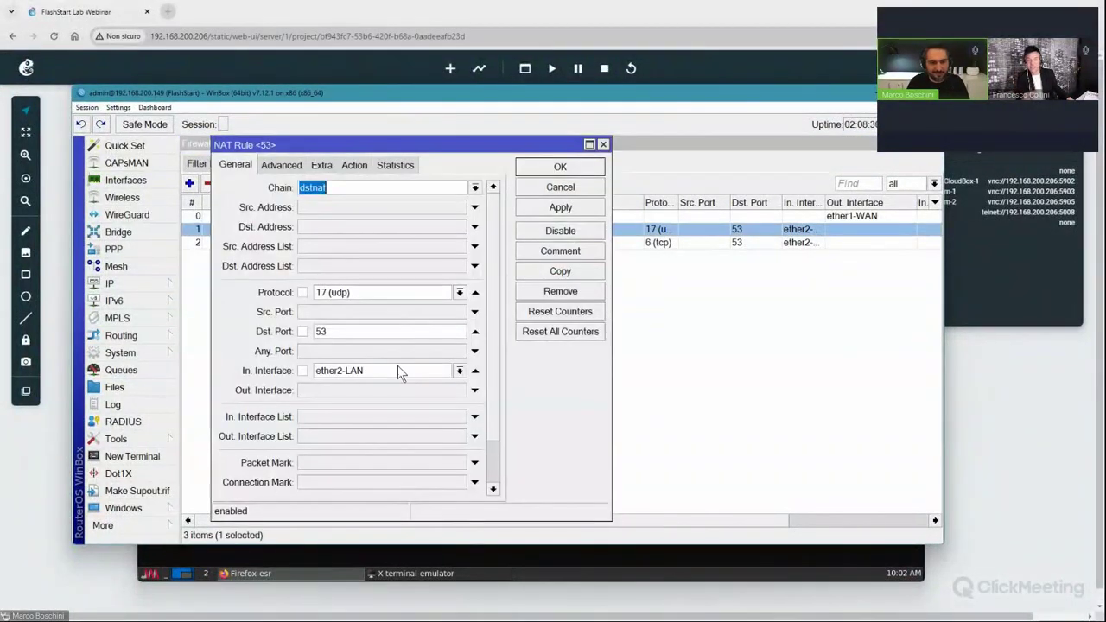
{"action": "left_click", "coordinate": [560, 208]}
{"action": "left_click", "coordinate": [560, 167]}
{"action": "double_click", "coordinate": [615, 246]}
{"action": "left_click", "coordinate": [475, 370]}
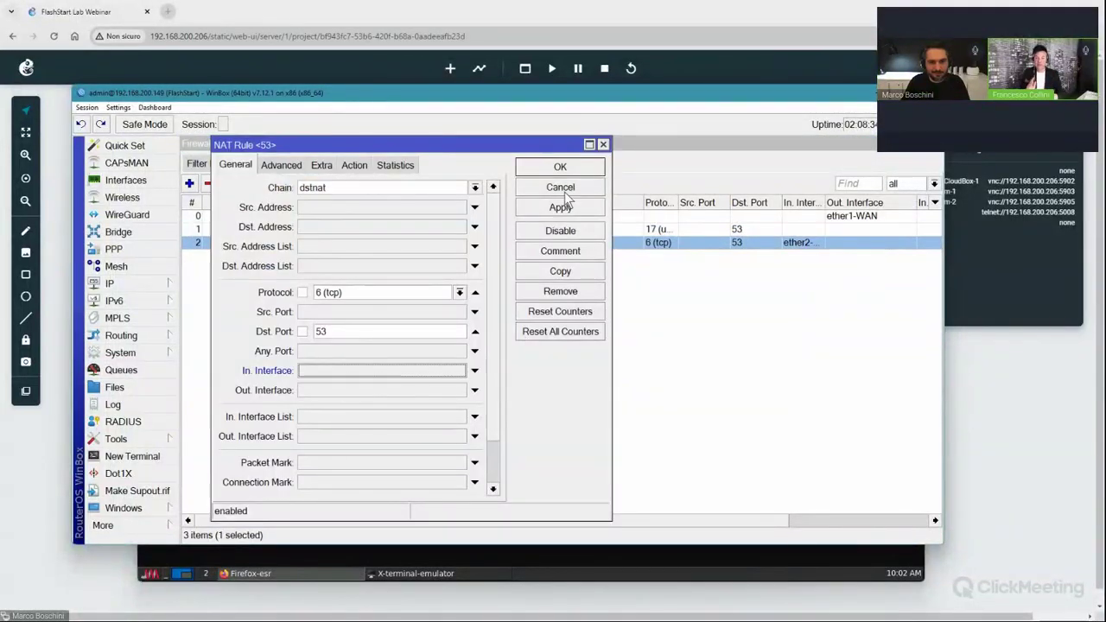
{"action": "left_click", "coordinate": [560, 167]}
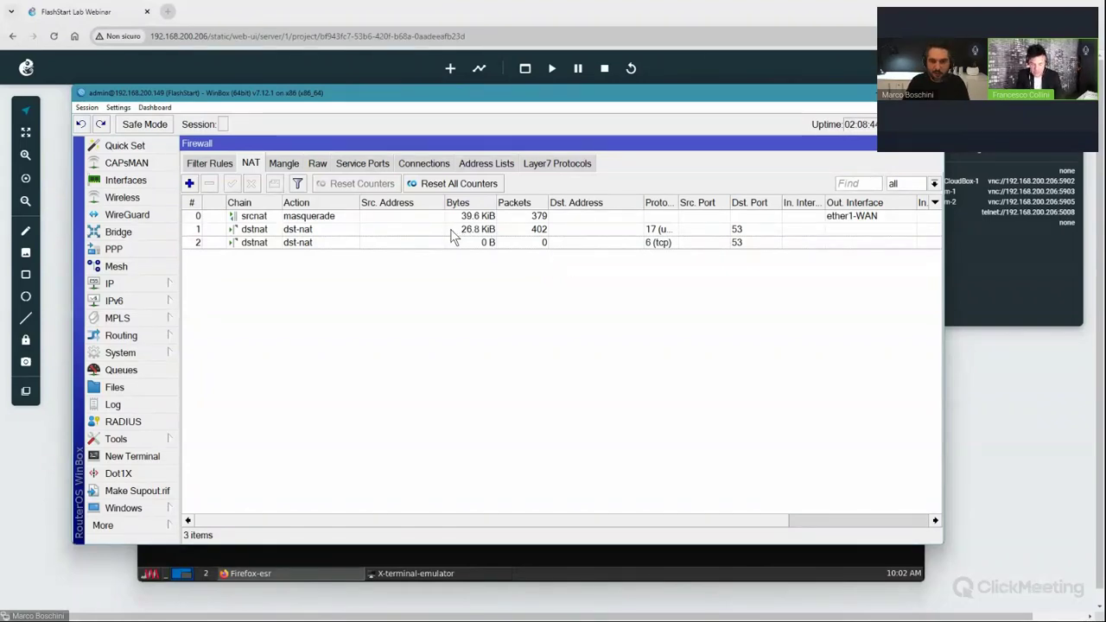
Check the network topology for the LAN port and set the UDP port 53 dst-nat rule's In. Interface to ether2-LAN.
{"action": "double_click", "coordinate": [365, 230]}
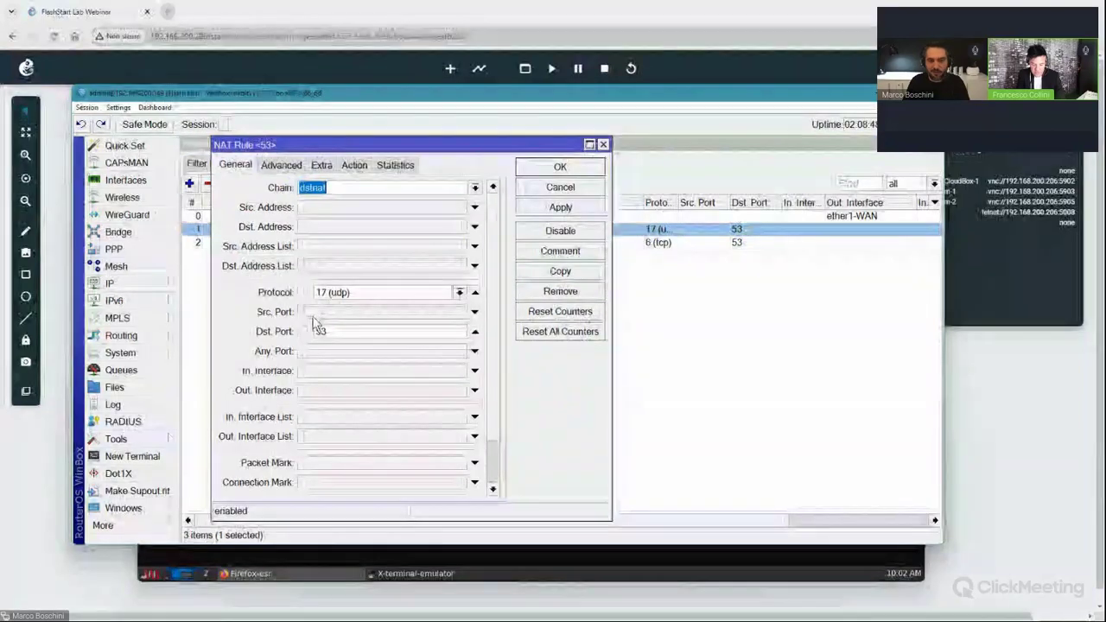
{"action": "left_click_drag", "start_coordinate": [332, 93], "coordinate": [332, 497]}
{"action": "left_click", "coordinate": [858, 113]}
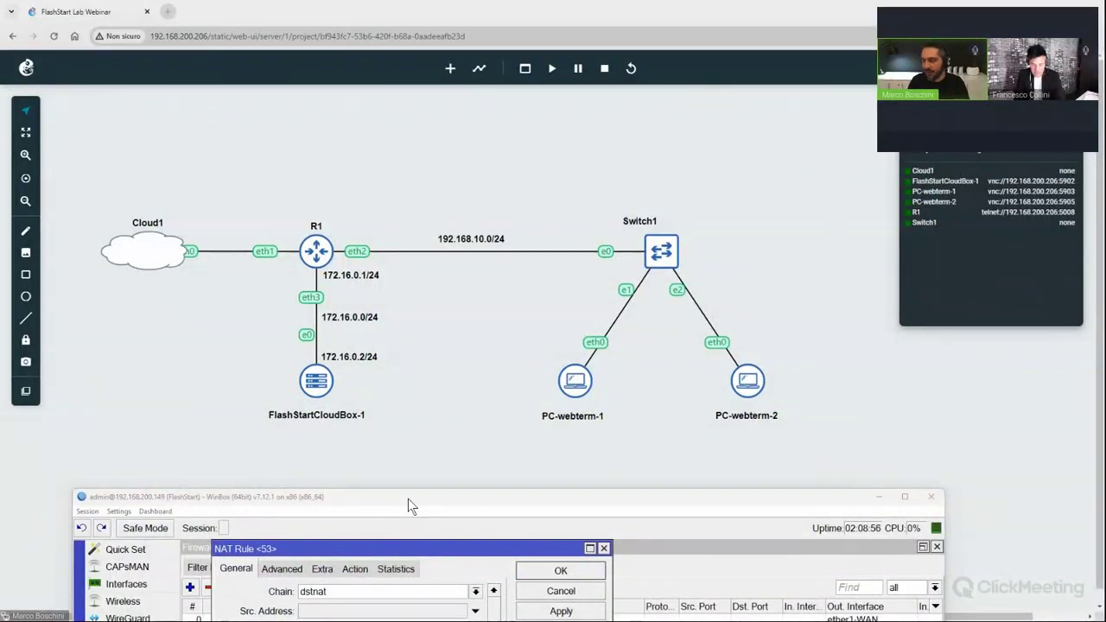
{"action": "left_click_drag", "start_coordinate": [408, 498], "coordinate": [415, 102]}
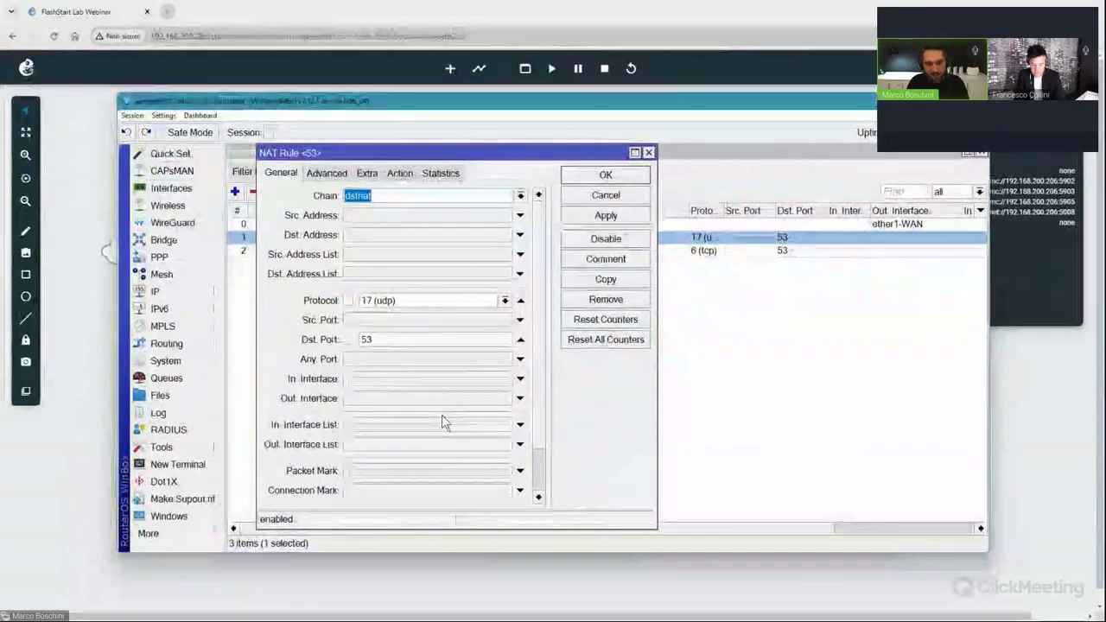
{"action": "left_click", "coordinate": [519, 379]}
{"action": "left_click", "coordinate": [505, 379]}
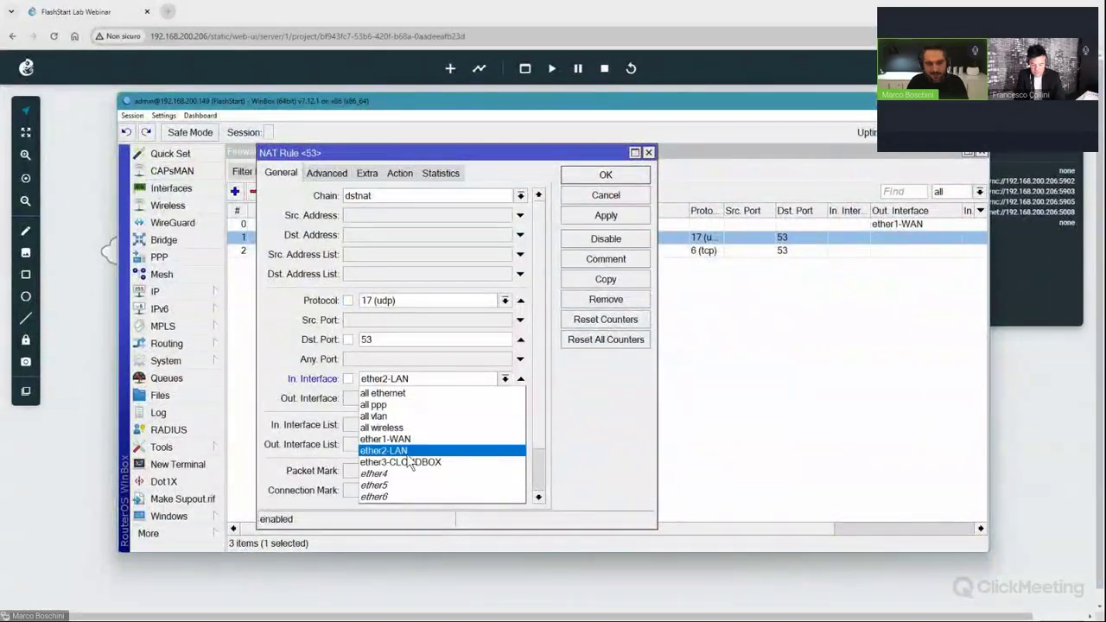
{"action": "left_click", "coordinate": [410, 452]}
{"action": "left_click", "coordinate": [606, 175]}
Set the TCP port 53 dst-nat rule's In. Interface to ether2-LAN.
{"action": "double_click", "coordinate": [515, 251]}
{"action": "left_click", "coordinate": [361, 379]}
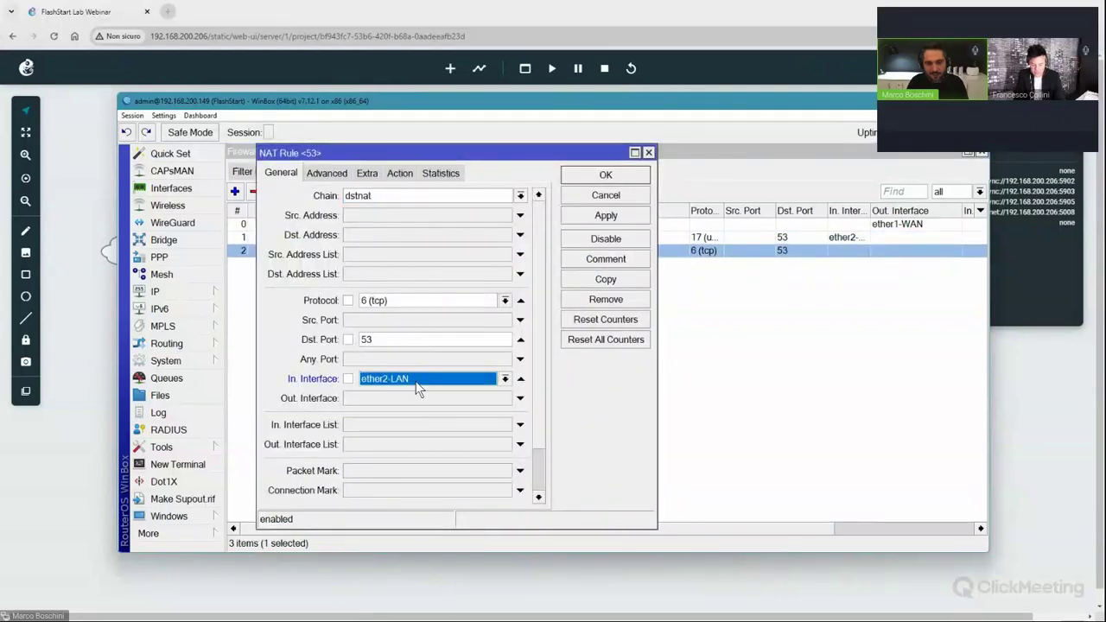
{"action": "left_click", "coordinate": [608, 216]}
{"action": "left_click", "coordinate": [608, 177]}
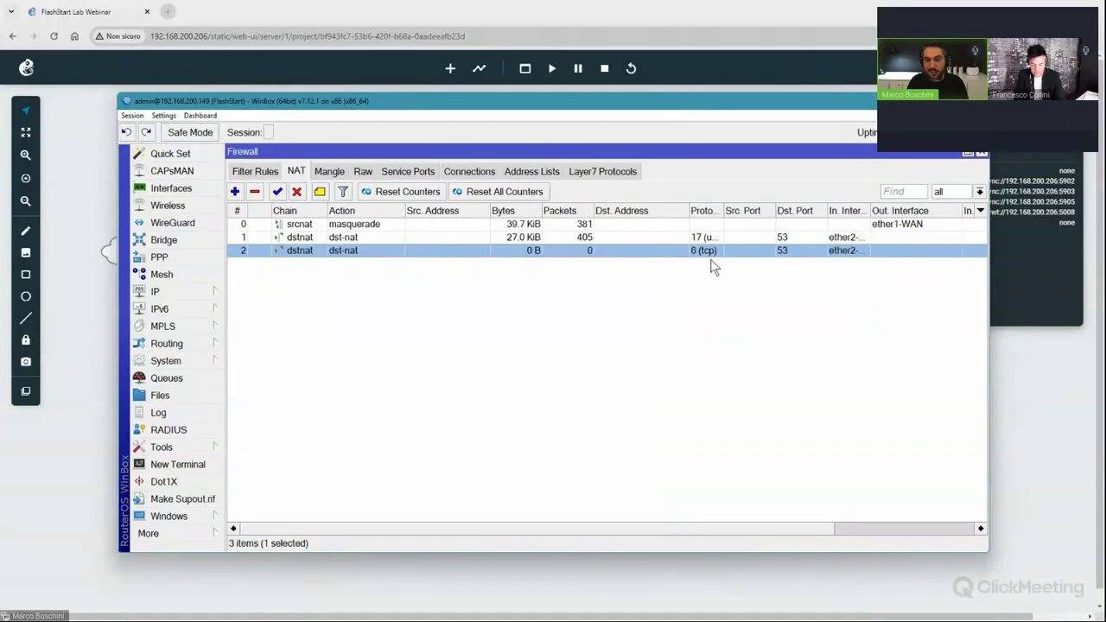
Look over the network topology behind WinBox and reset all counters of the NAT rules.
{"action": "left_click_drag", "start_coordinate": [659, 112], "coordinate": [641, 489]}
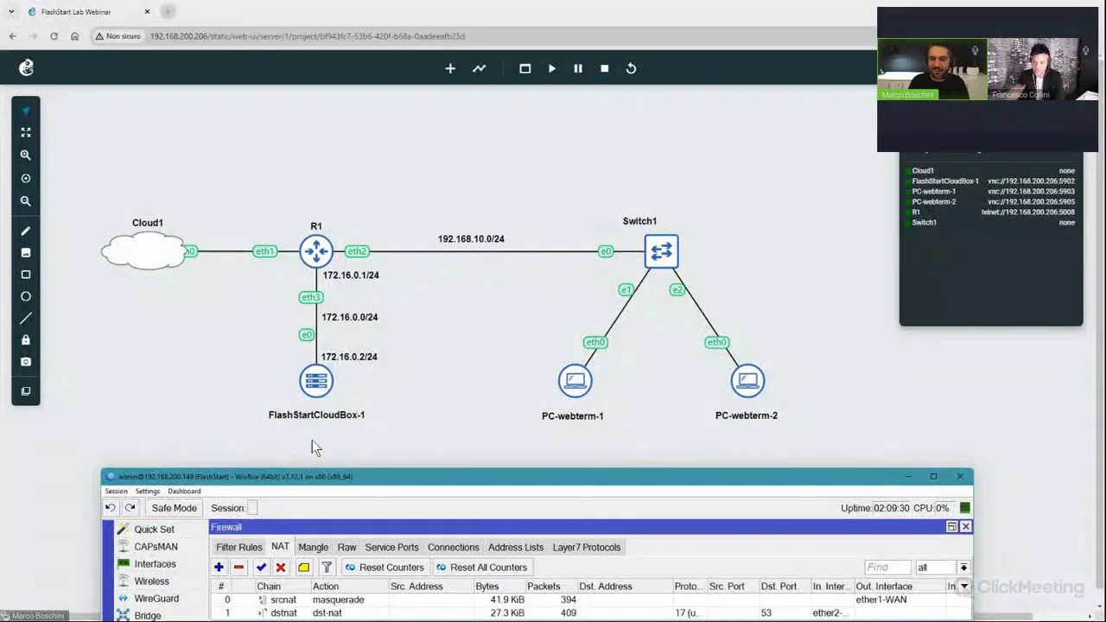
{"action": "left_click_drag", "start_coordinate": [384, 485], "coordinate": [376, 149]}
{"action": "left_click", "coordinate": [591, 278]}
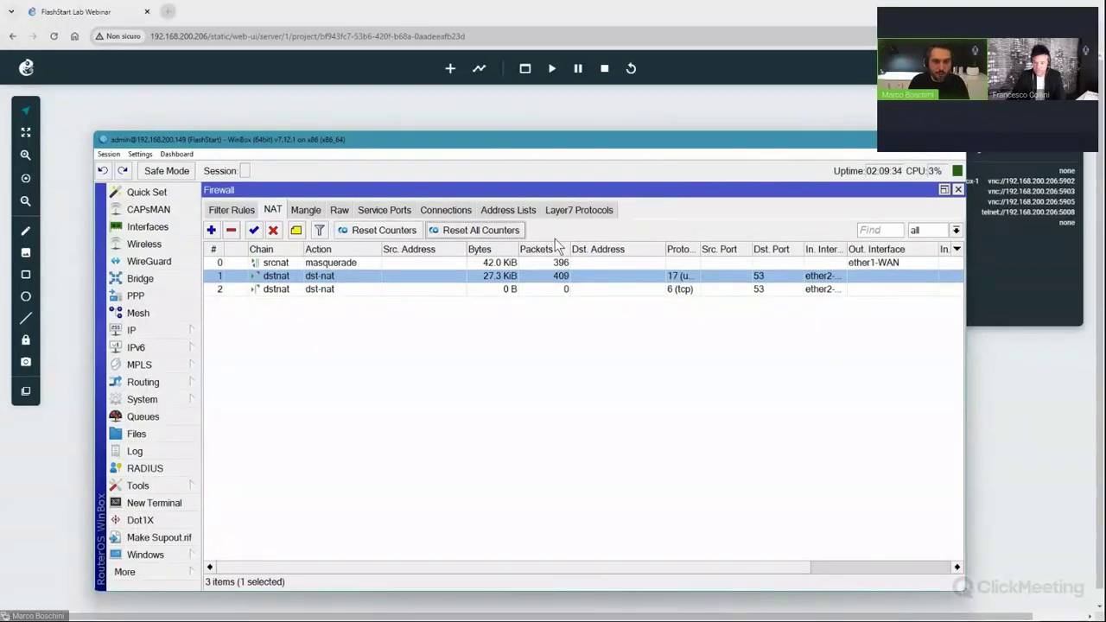
View the DNS Proxy Console Menu of FlashStartCloudBox-1 in TightVNC Viewer and minimize it.
{"action": "key", "text": "alt+Tab"}
{"action": "left_click_drag", "start_coordinate": [432, 126], "coordinate": [462, 98]}
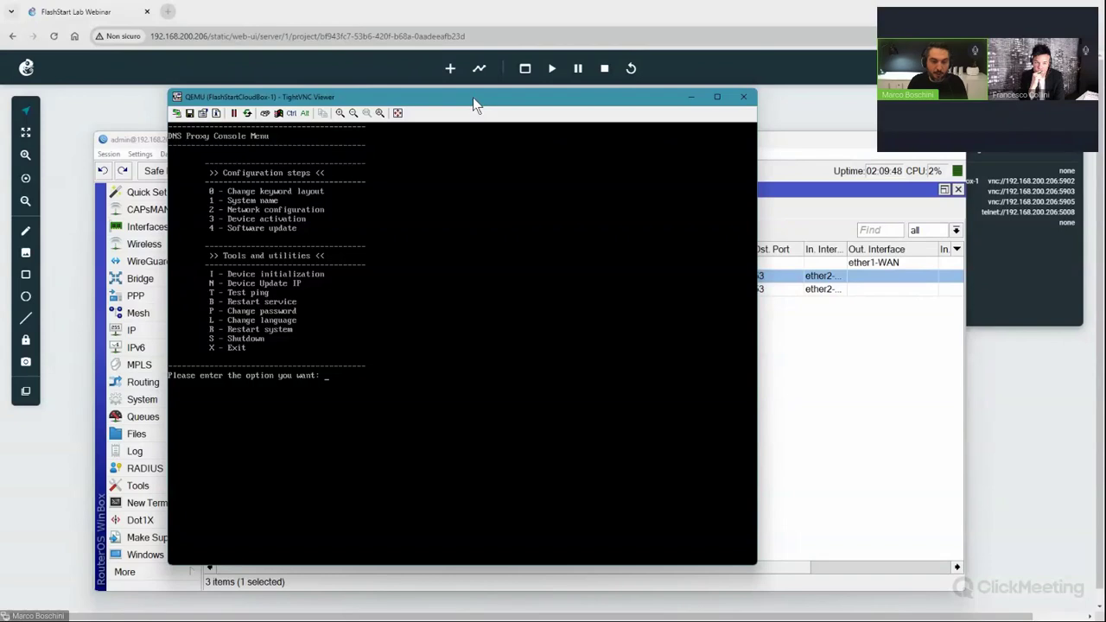
{"action": "left_click", "coordinate": [692, 96]}
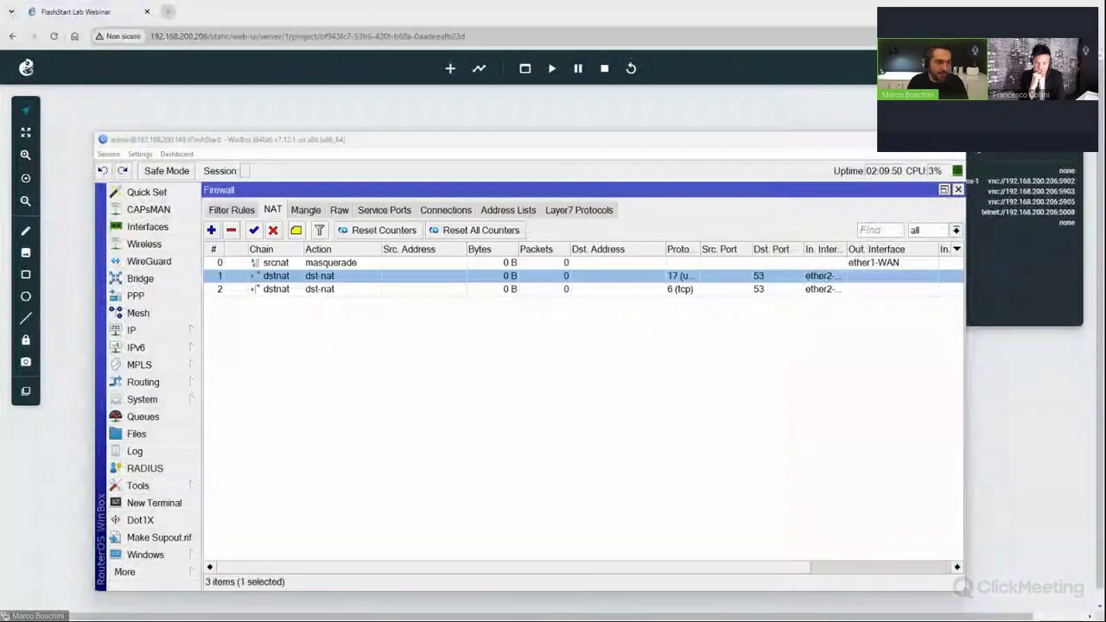
Switch to the PC-webterm-2 terminal and ping fast.com again.
{"action": "left_click", "coordinate": [554, 147]}
{"action": "key", "text": "alt+Tab"}
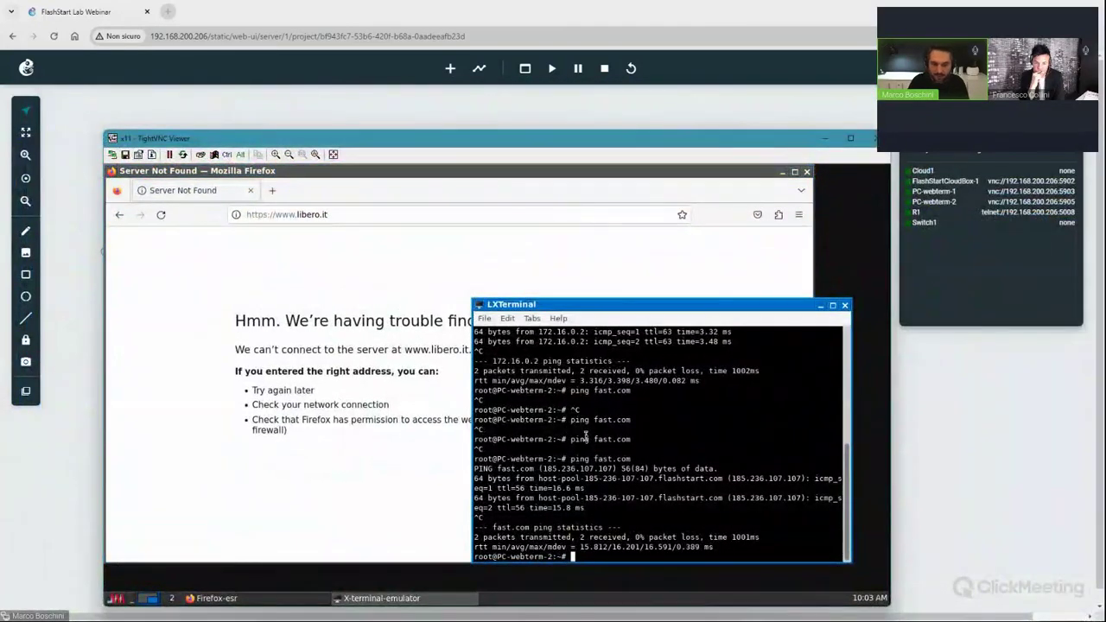
{"action": "key", "text": "Up"}
{"action": "key", "text": "Return"}
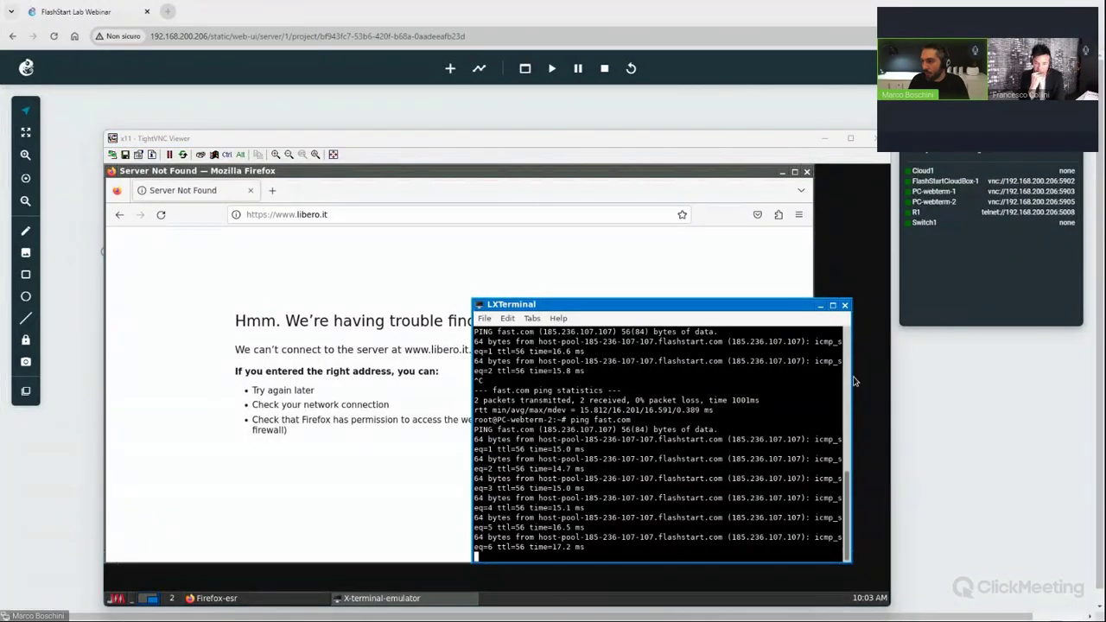
In WinBox, inspect the UDP port 53 dst-nat rule's counters, target address and incoming interface, and return to the PC-webterm-2 screen.
{"action": "left_click_drag", "start_coordinate": [1105, 68], "coordinate": [502, 119]}
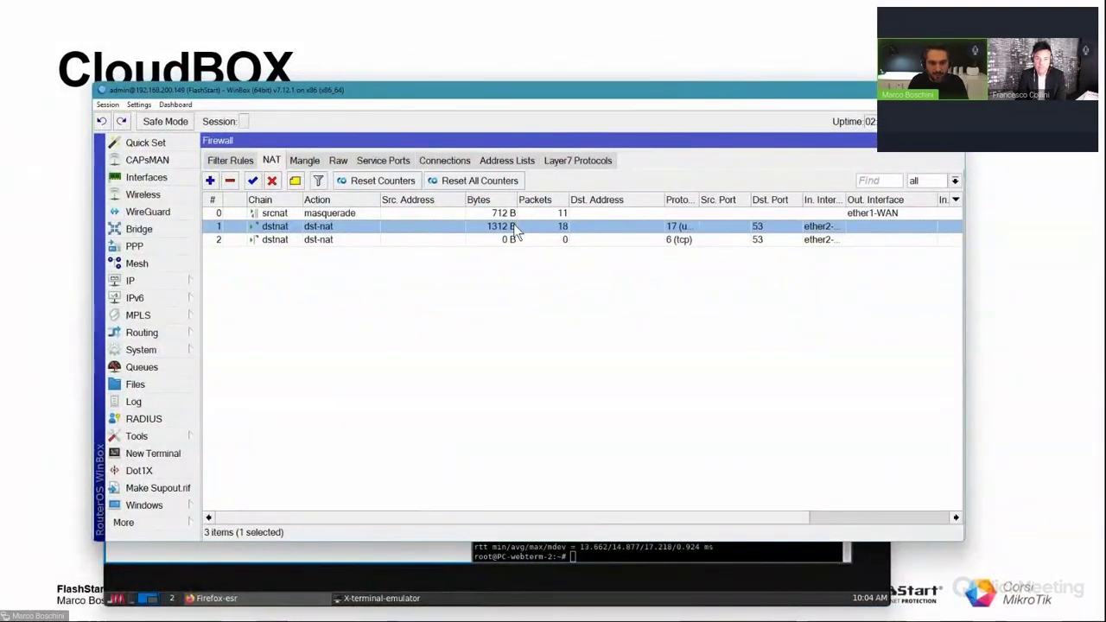
{"action": "double_click", "coordinate": [516, 227]}
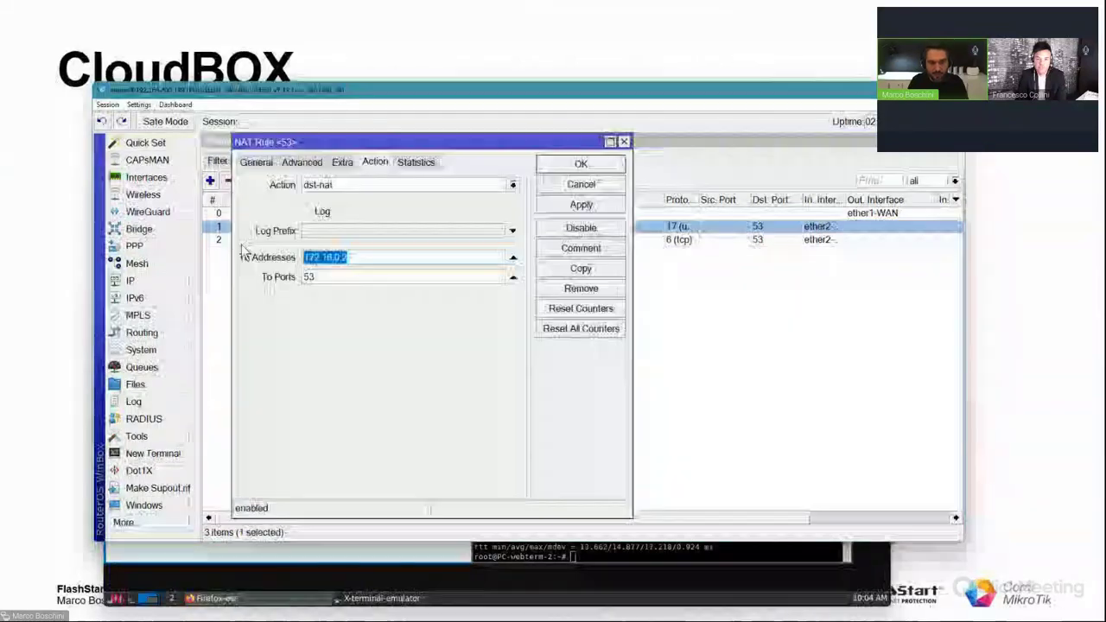
{"action": "left_click", "coordinate": [256, 162]}
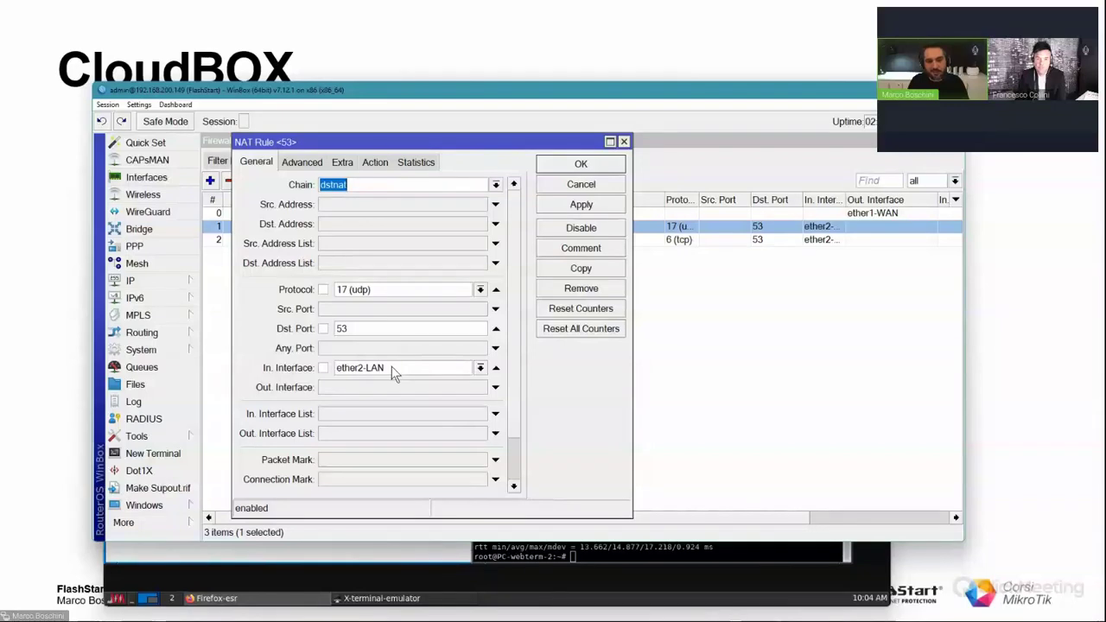
{"action": "left_click", "coordinate": [576, 186]}
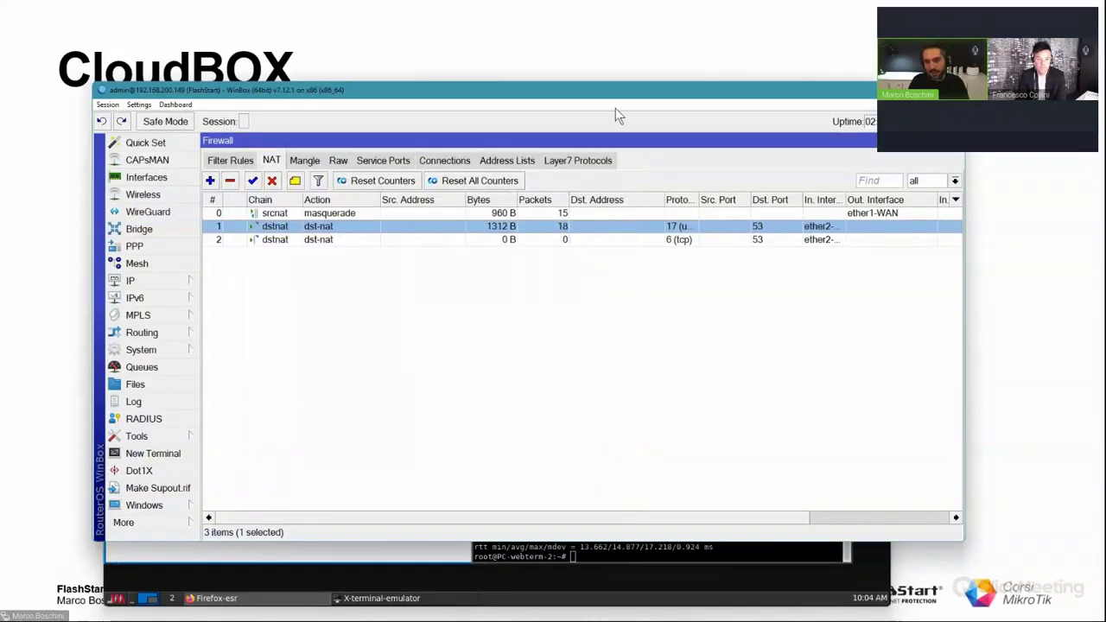
{"action": "left_click_drag", "start_coordinate": [615, 116], "coordinate": [240, 187]}
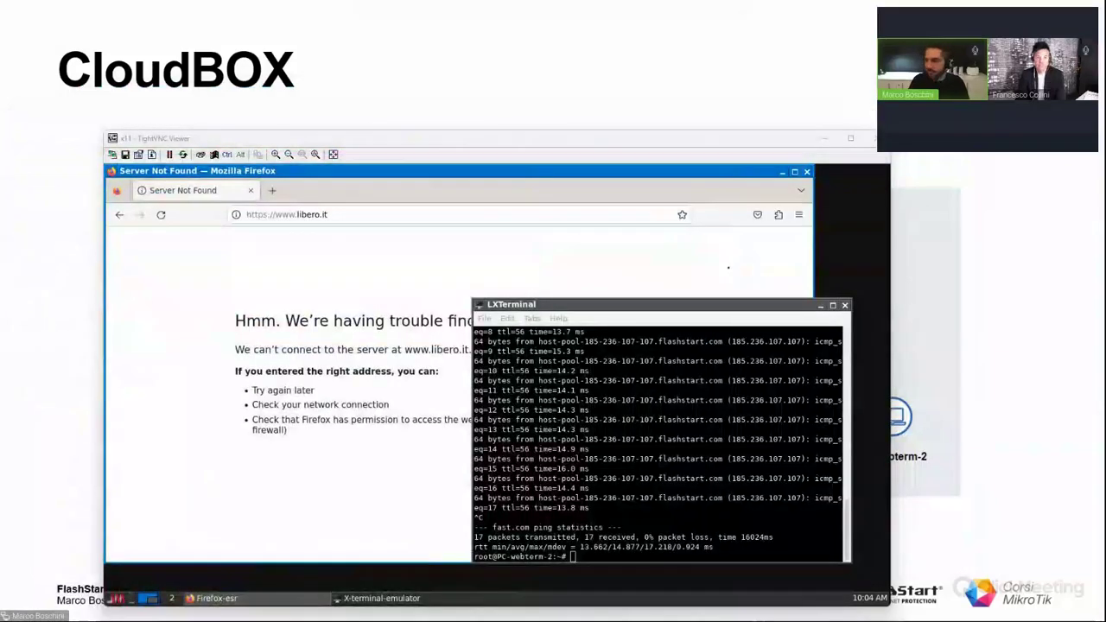